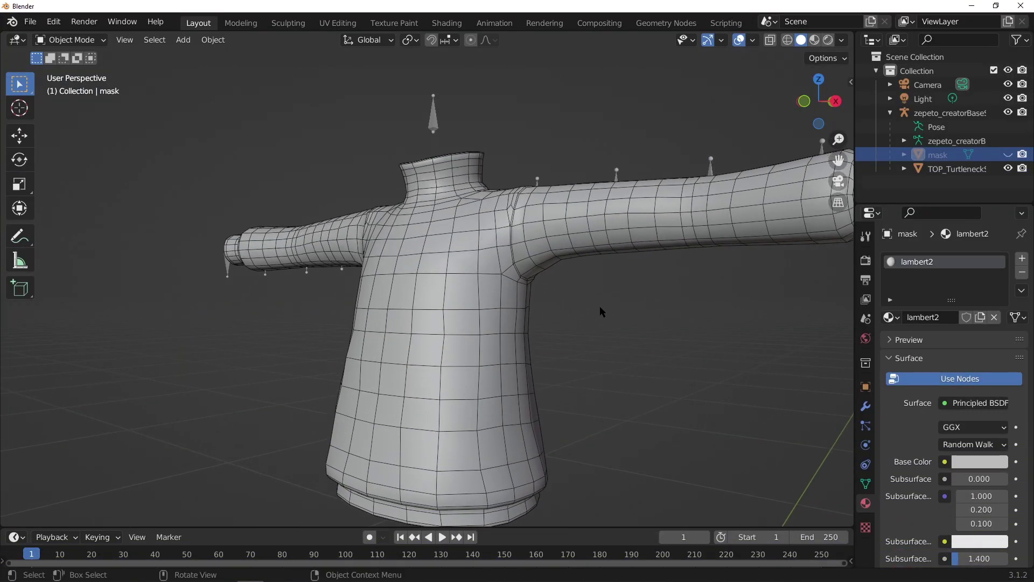
Step: Pan, zoom out and orbit to a near-front view of the whole sweater
shift+middle_drag(642, 303, 619, 293)
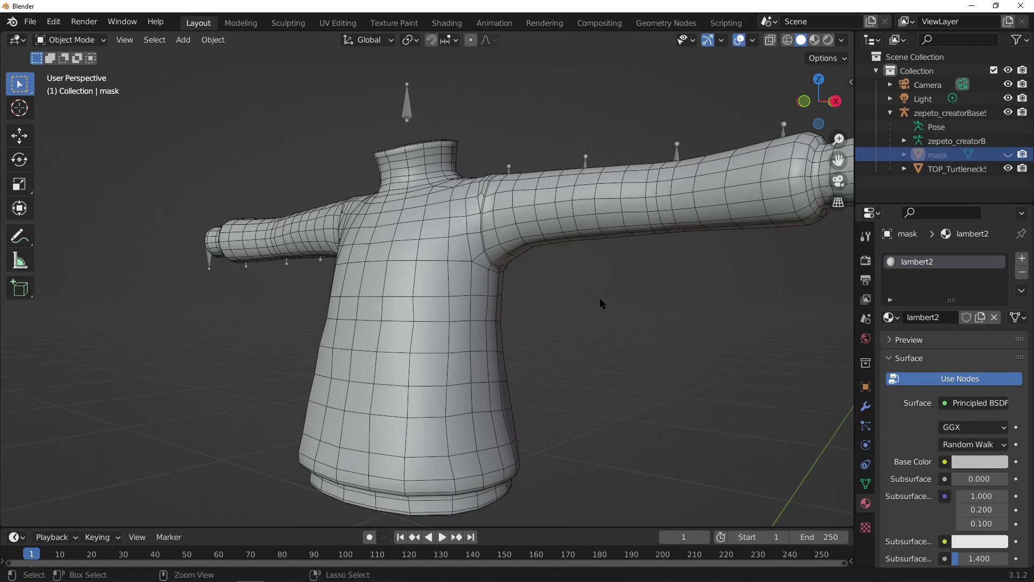
ctrl+middle_drag(600, 299, 573, 358)
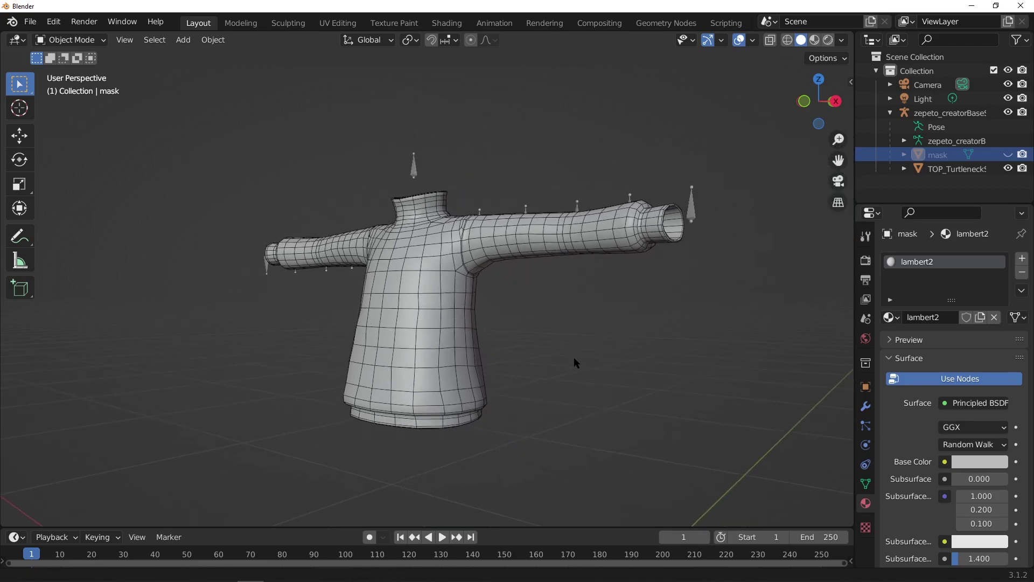
middle_drag(509, 339, 601, 348)
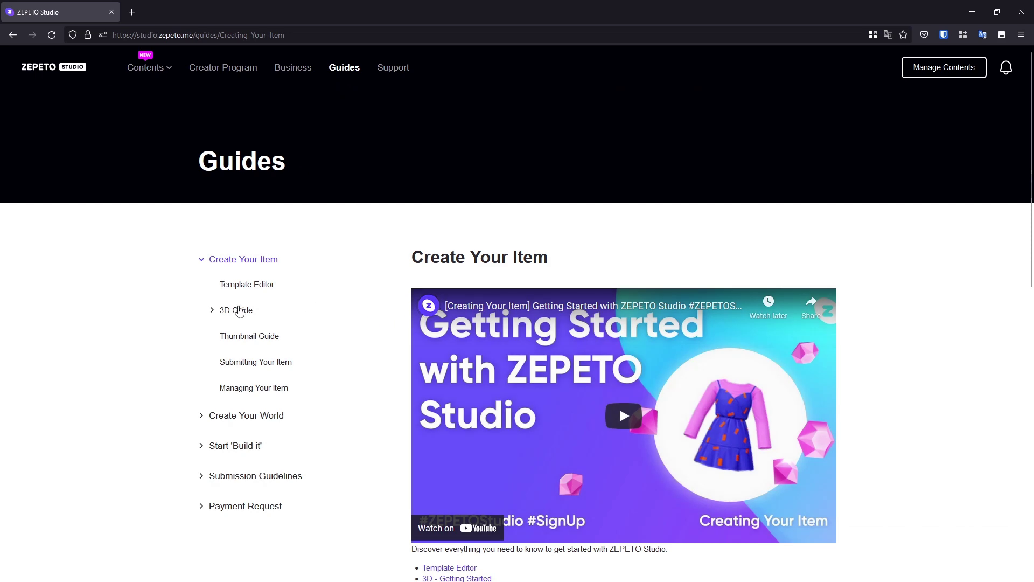
Step: Download the Basic T-Shirt sample (TOP_6.zip) from the 3D Guide's Getting Started page
click(240, 312)
click(262, 332)
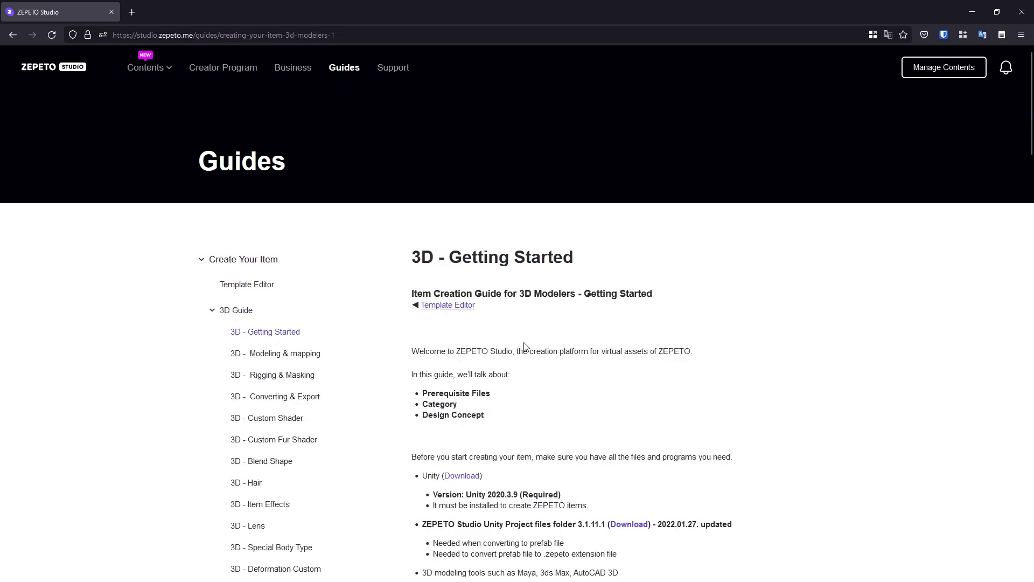
scroll(617, 333, down, 15)
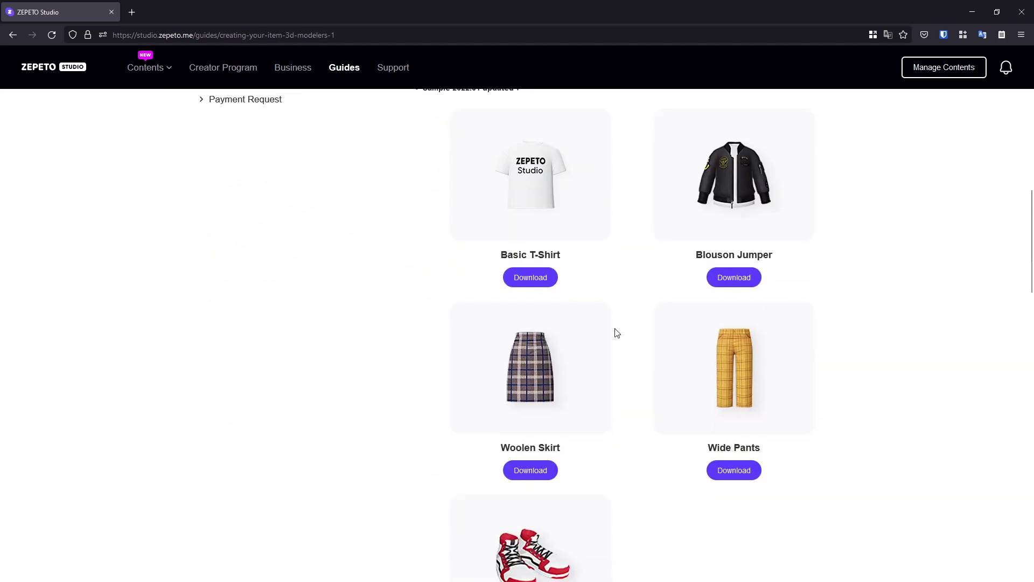
click(515, 281)
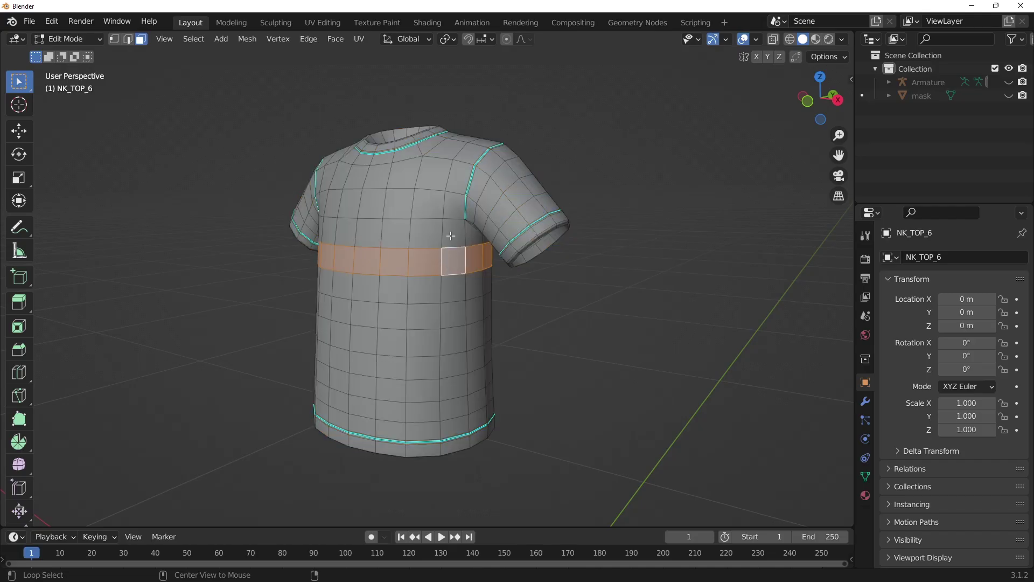
Step: Select the chest, shoulder seam and left sleeve seam face loops on the T-shirt
alt+click(450, 236)
alt+shift+click(485, 167)
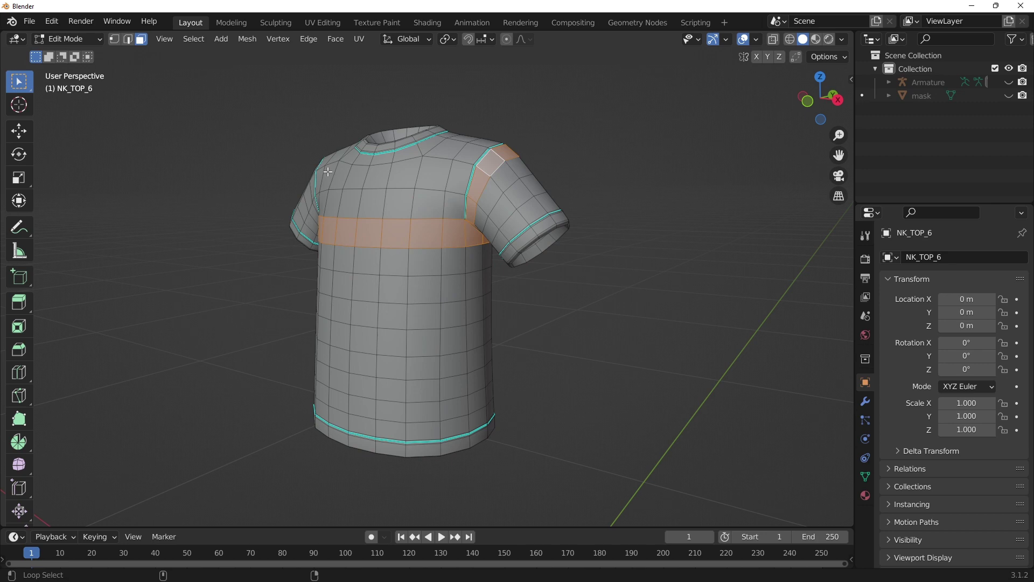
middle_drag(328, 171, 407, 194)
alt+shift+click(311, 178)
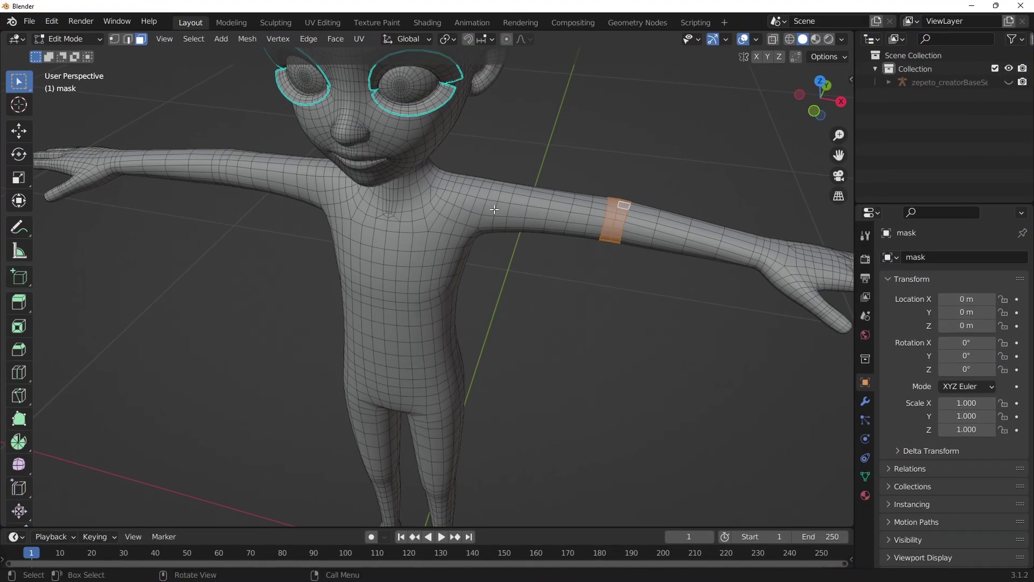
Step: Select the face loop around the mask's upper thighs, inspecting the body front and back
middle_drag(511, 263, 509, 238)
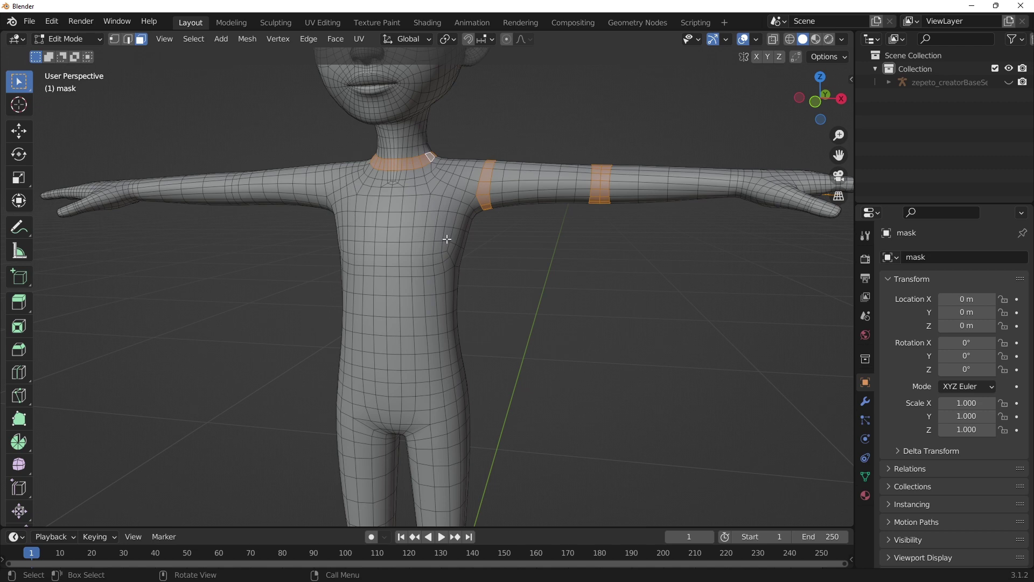
middle_drag(471, 276, 437, 270)
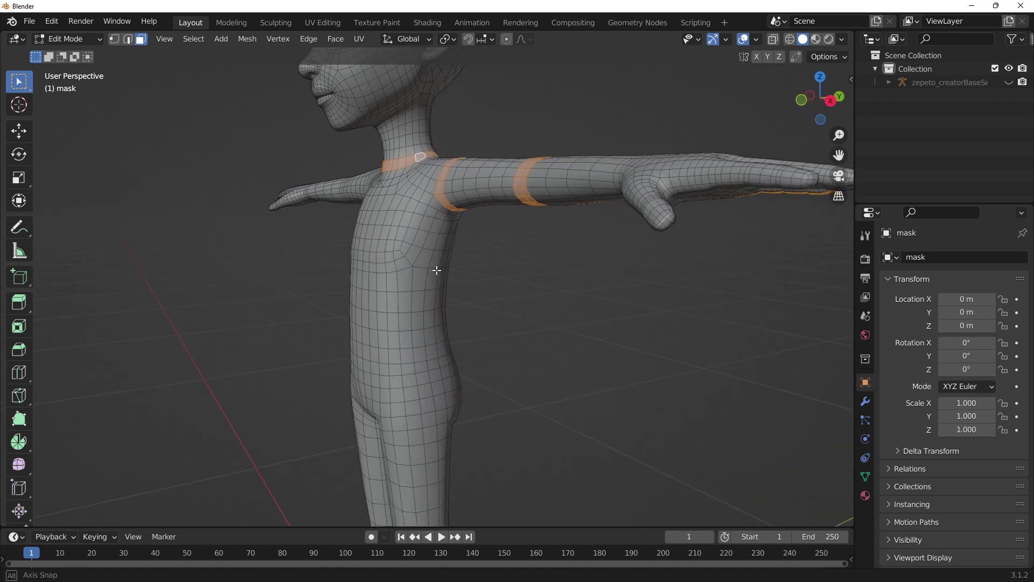
middle_drag(447, 323, 511, 256)
scroll(468, 280, up, 1)
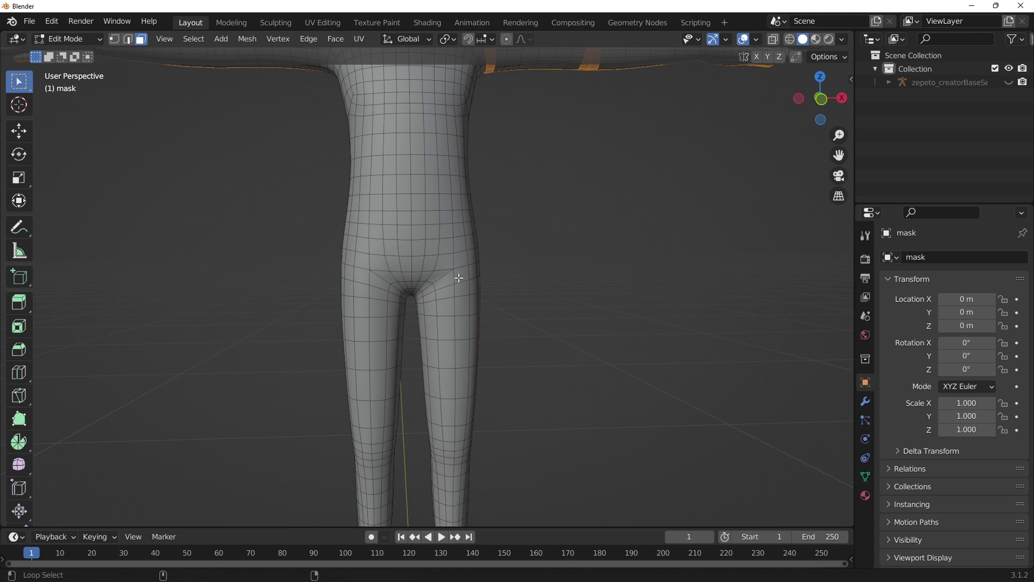
alt+click(458, 277)
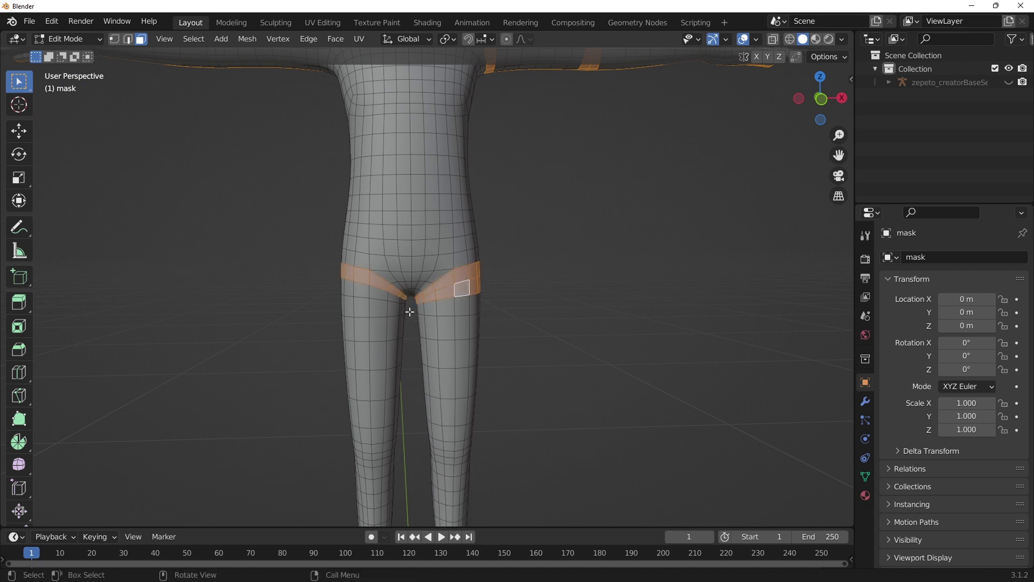
middle_drag(594, 310, 519, 216)
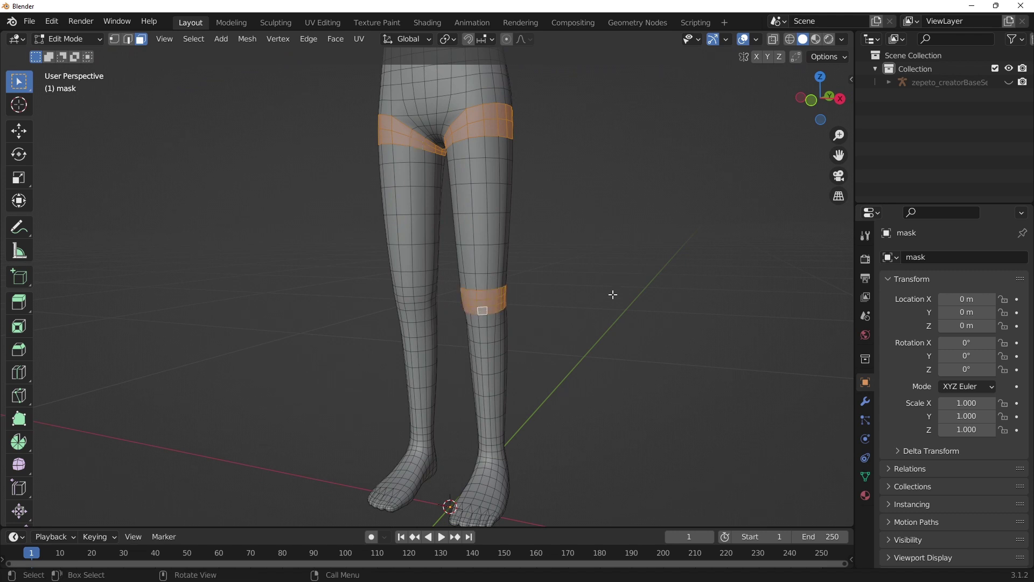
scroll(586, 268, down, 2)
shift+middle_drag(557, 189, 526, 370)
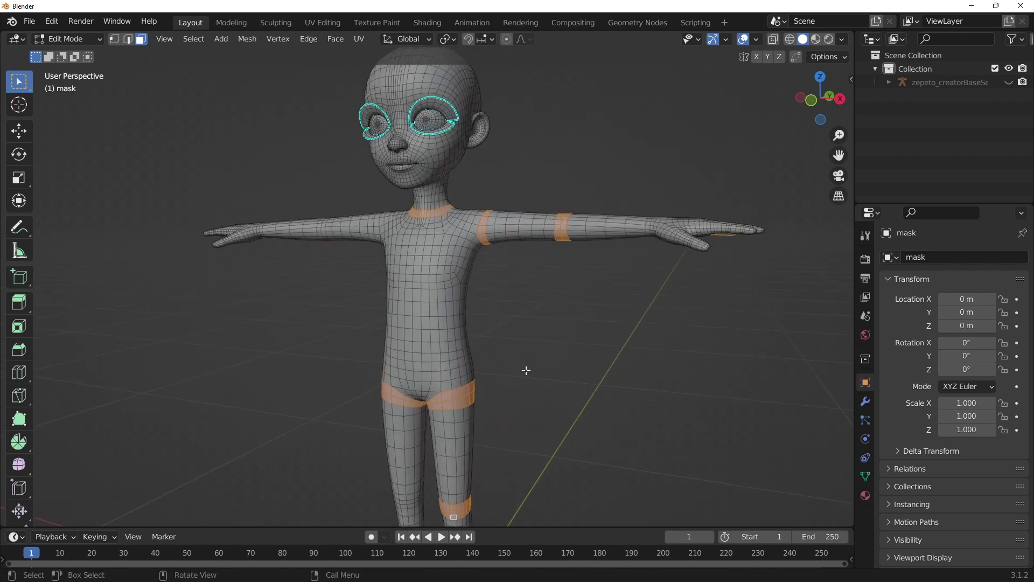
scroll(422, 297, up, 4)
middle_drag(473, 239, 456, 219)
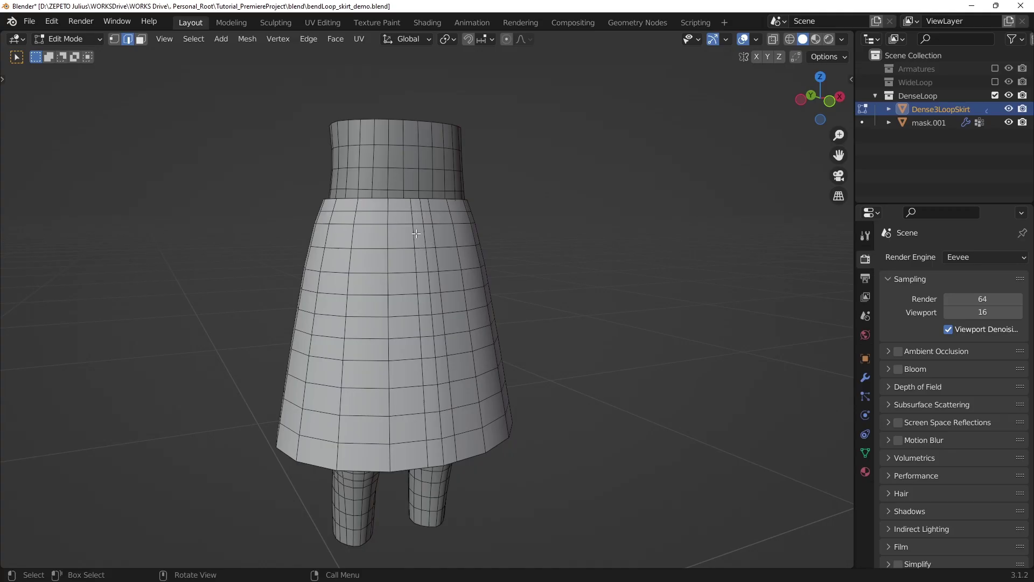
Step: Select a vertical edge loop on the front of the Dense3LoopSkirt and view it from above
alt+click(431, 234)
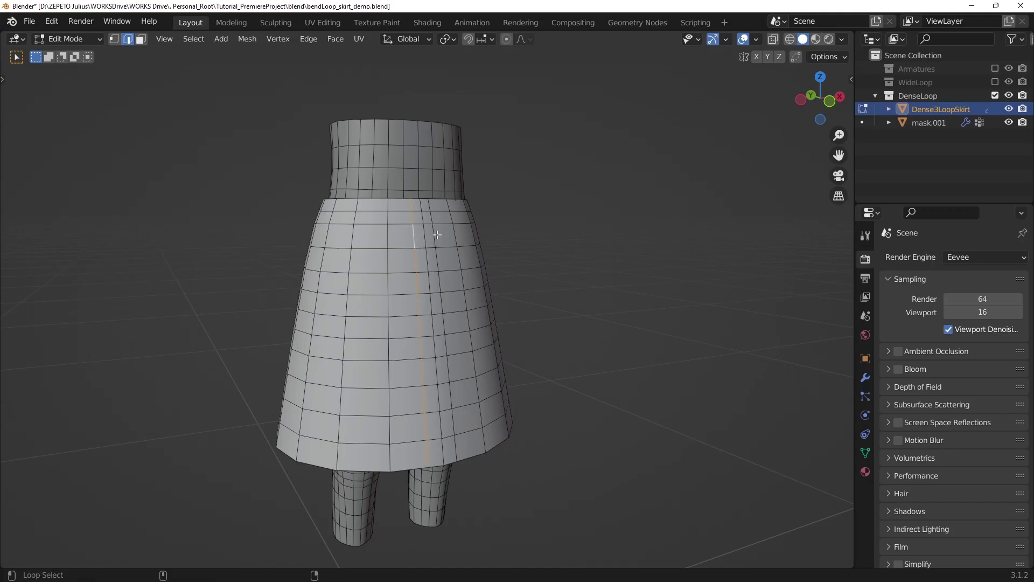
middle_drag(527, 274, 531, 298)
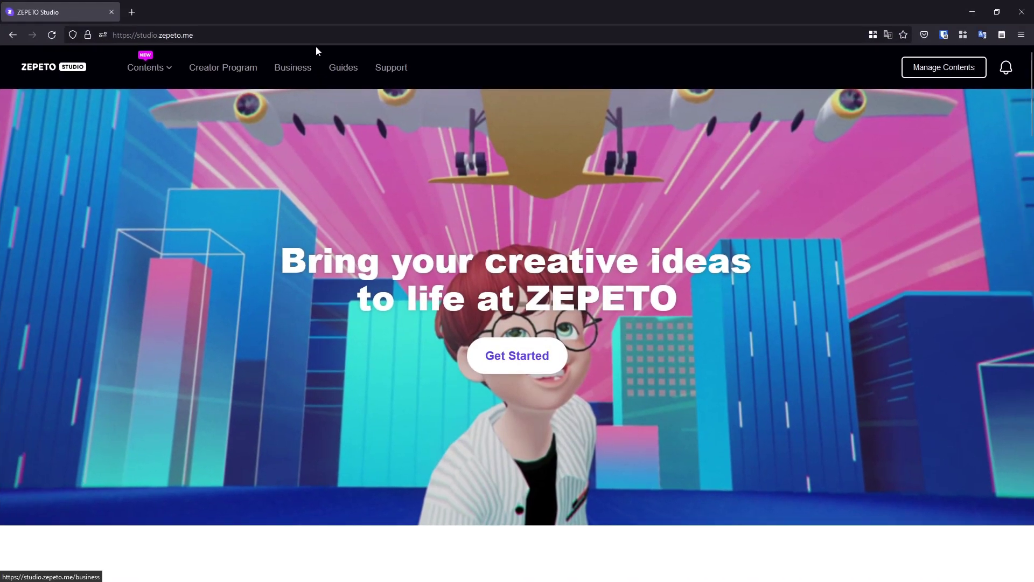
Step: Open Submission Guidelines > Item Guidelines and find the Item Category triangle-limit table
click(343, 67)
scroll(317, 312, down, 1)
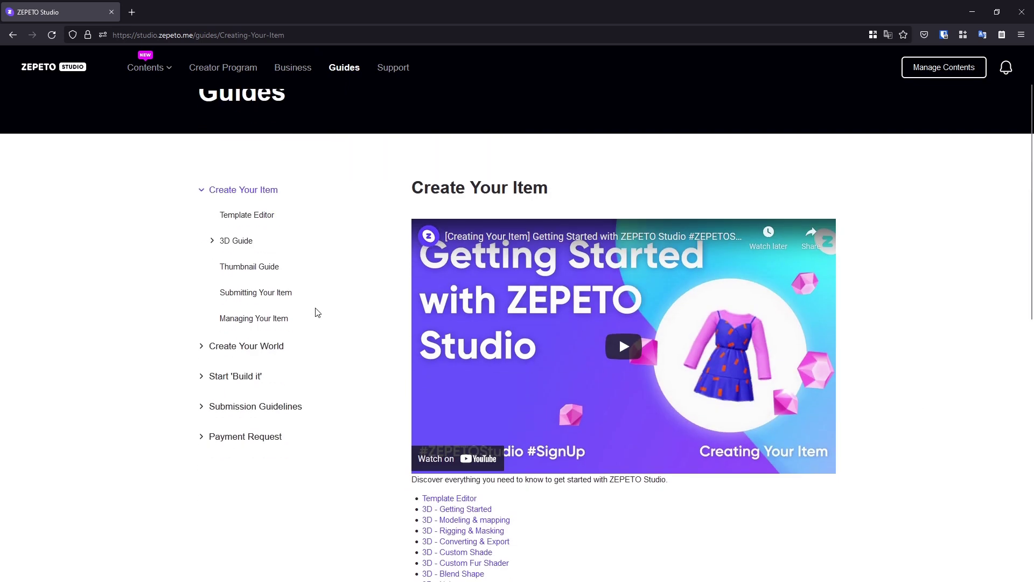
scroll(316, 312, down, 1)
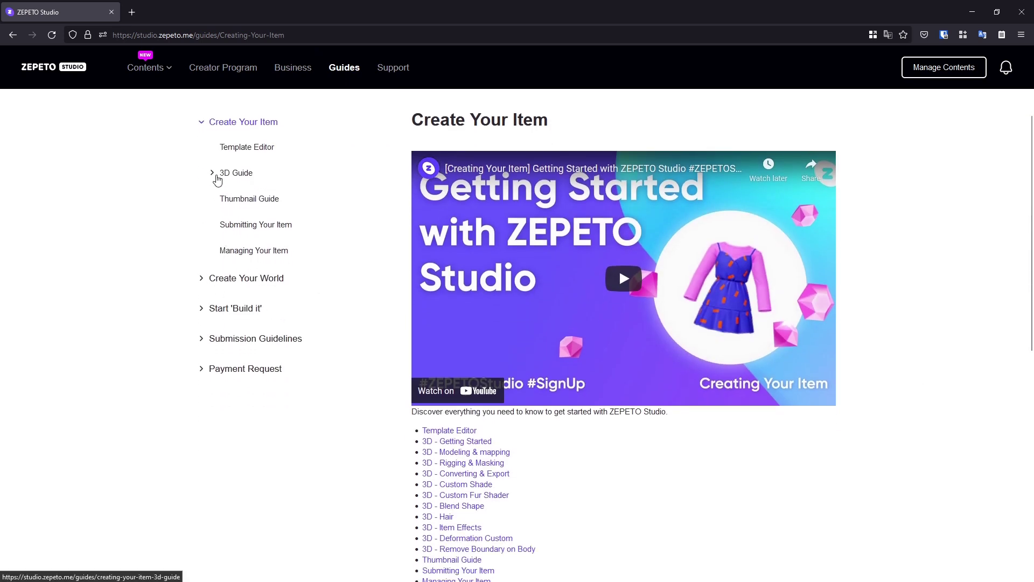
click(202, 341)
scroll(294, 285, down, 2)
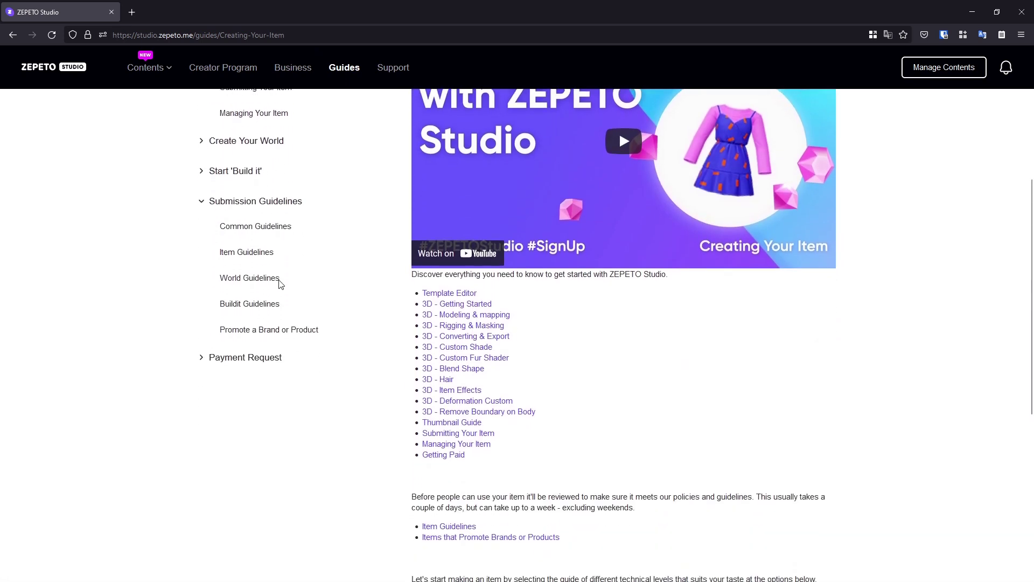
click(247, 251)
scroll(533, 226, down, 15)
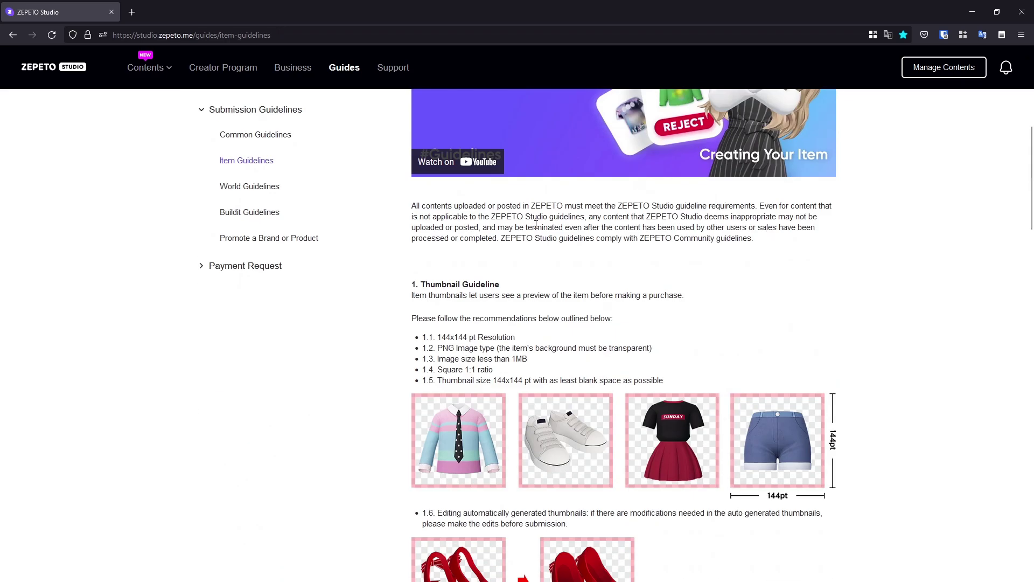
scroll(537, 234, down, 12)
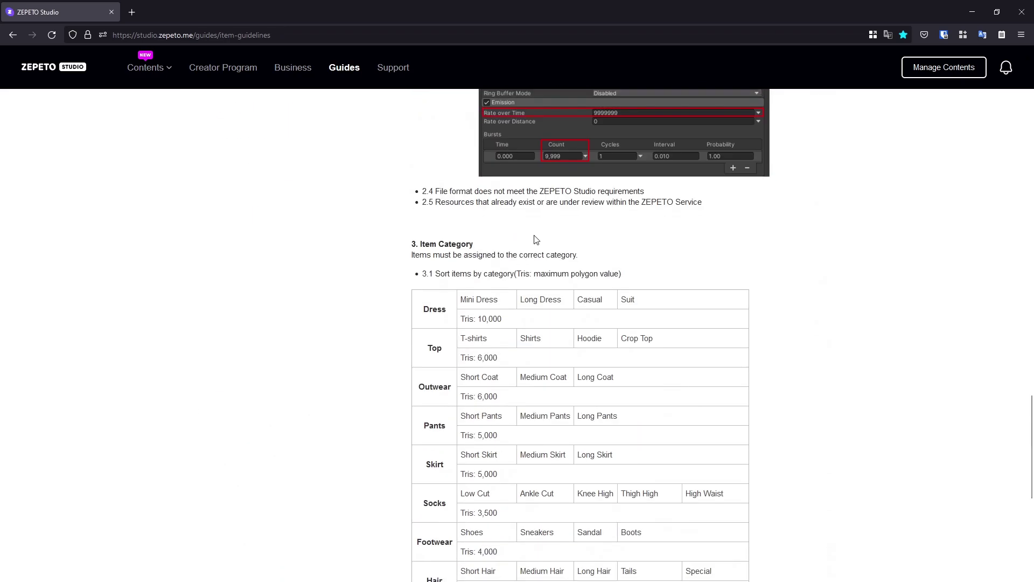
scroll(770, 251, down, 1)
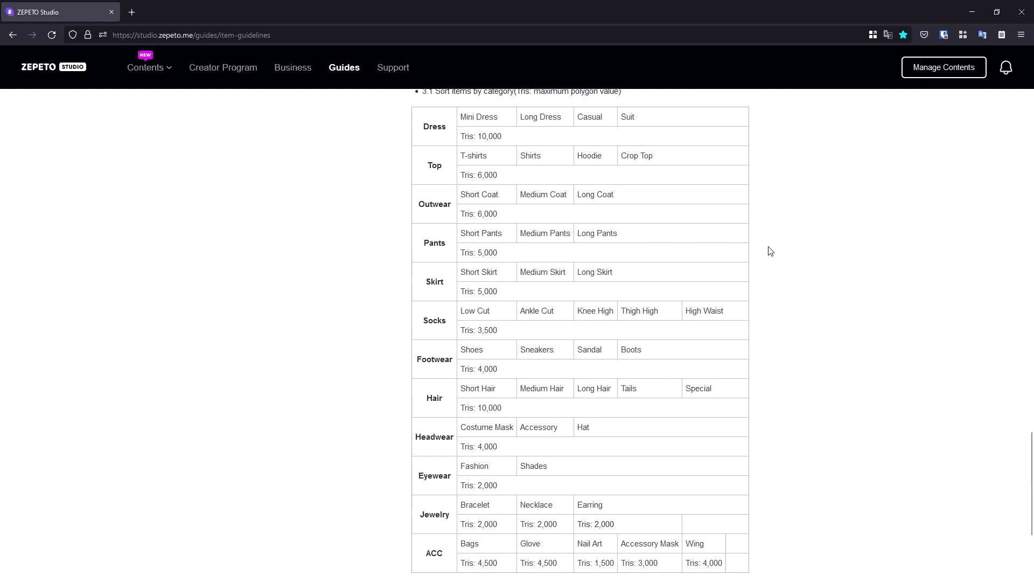
scroll(770, 251, up, 2)
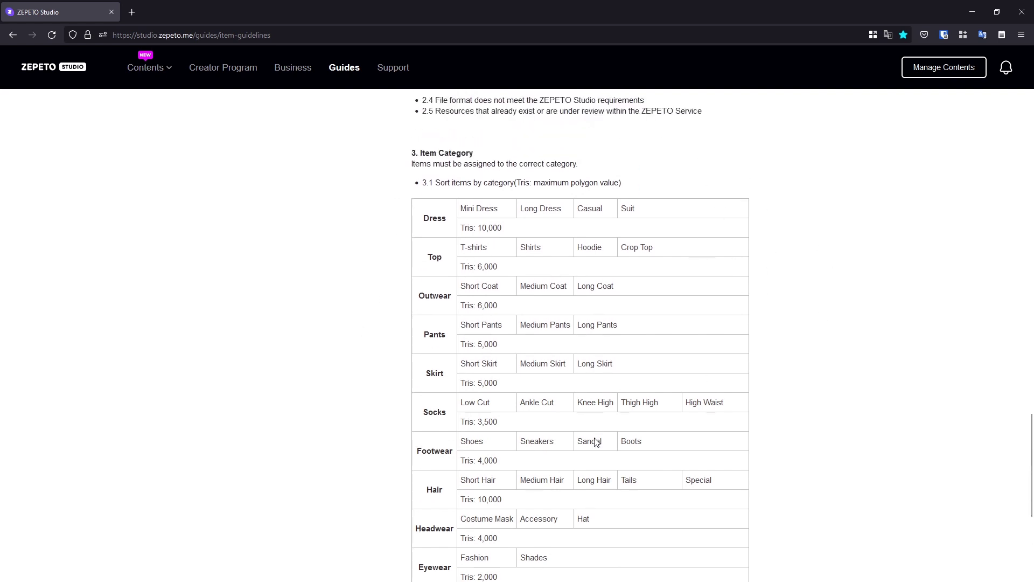
Step: Turn on viewport Statistics, then hide mask and zepeto_creatorBaseSet to leave only the pink dress
key(alt+Tab)
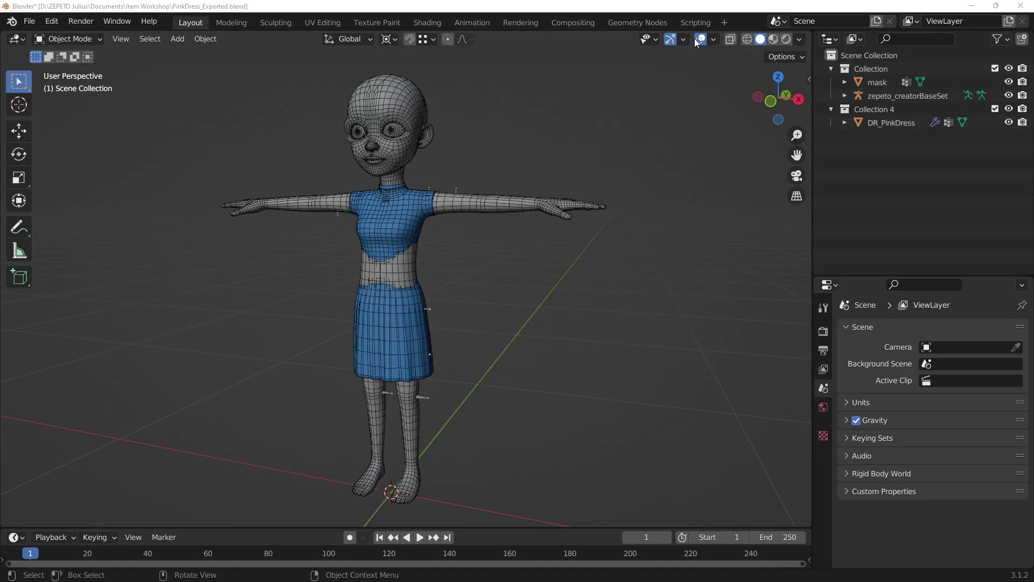
click(713, 40)
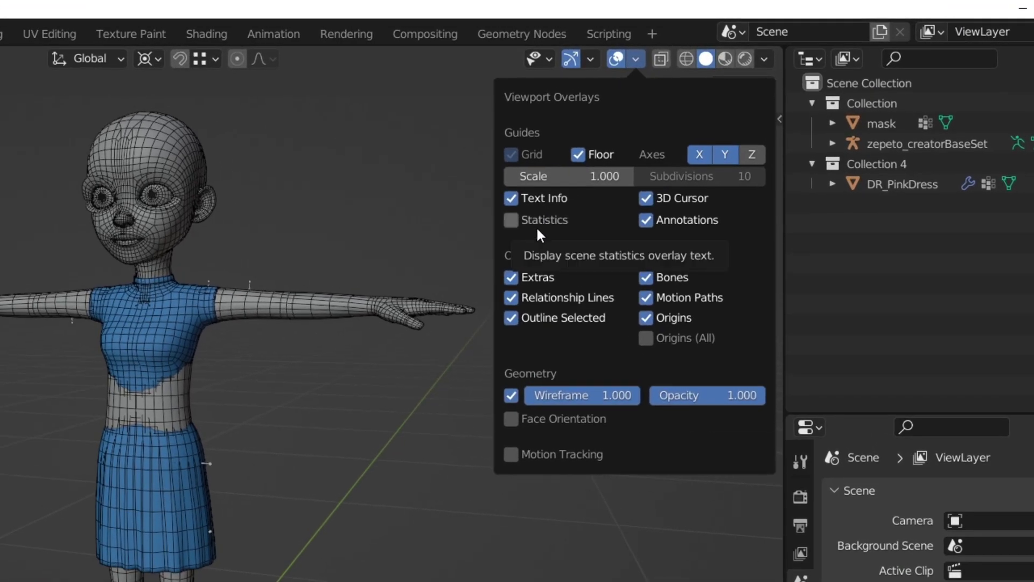
click(538, 230)
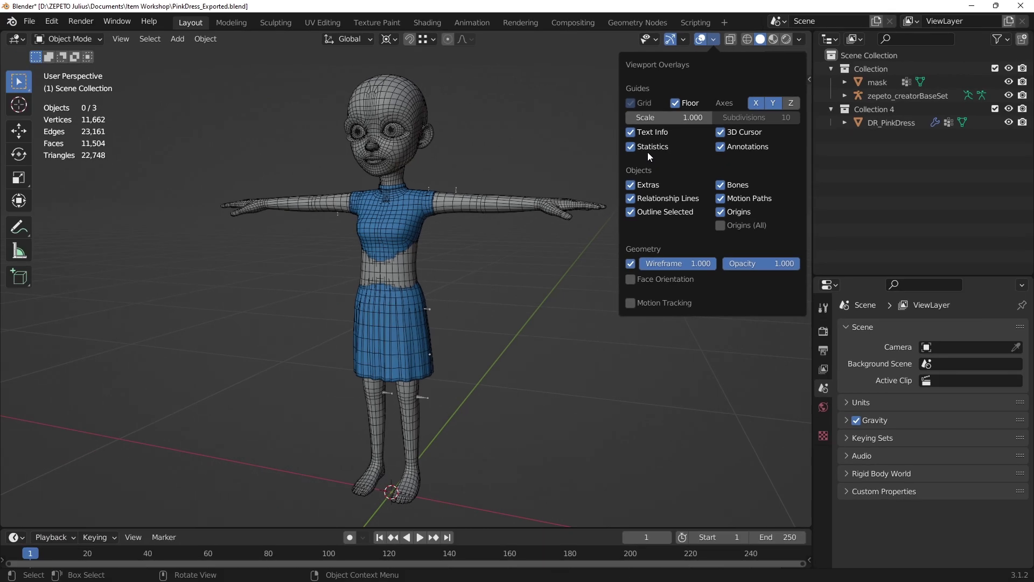
click(717, 37)
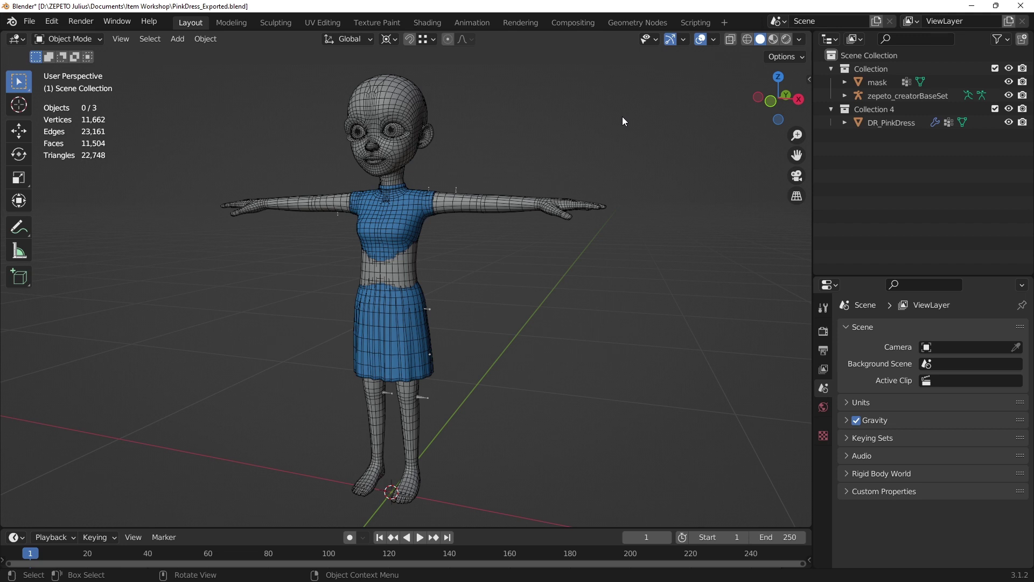
click(1009, 82)
click(1009, 95)
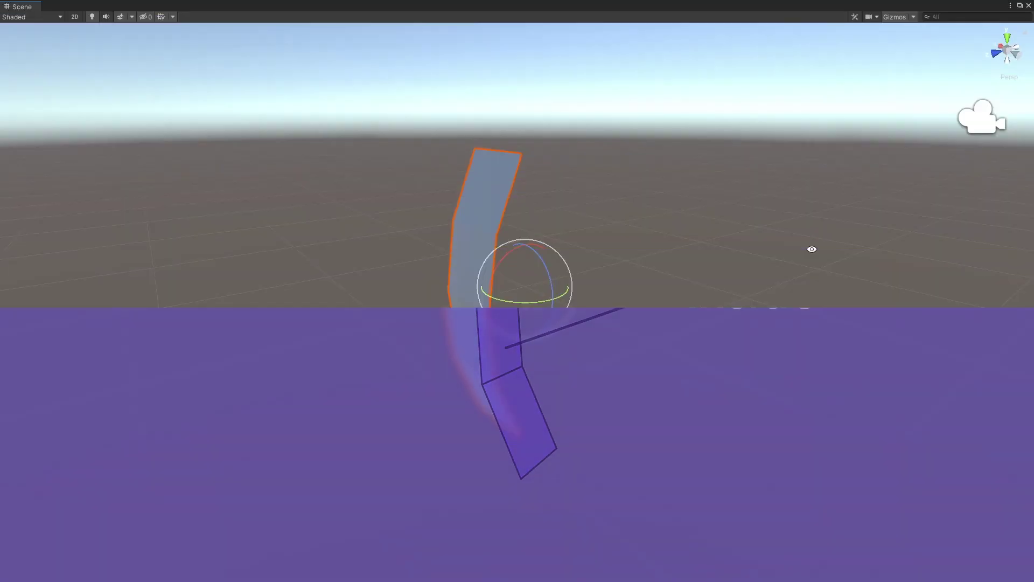
Step: Orbit Unity's Scene view around the bent strip
alt+drag(808, 247, 855, 282)
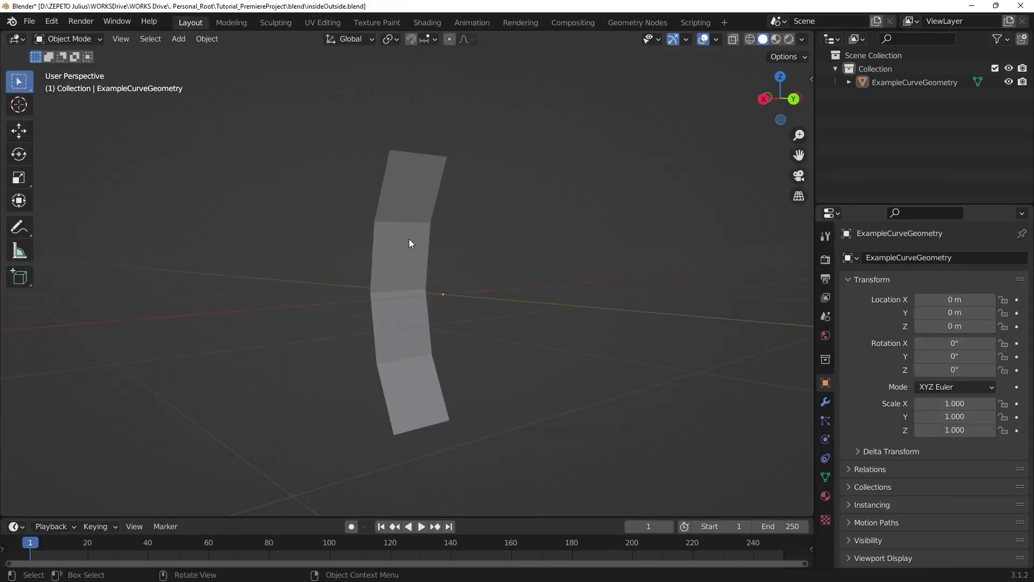
Step: Enable the Face Orientation overlay and orbit to reveal the strip's red back faces
middle_drag(411, 240, 585, 258)
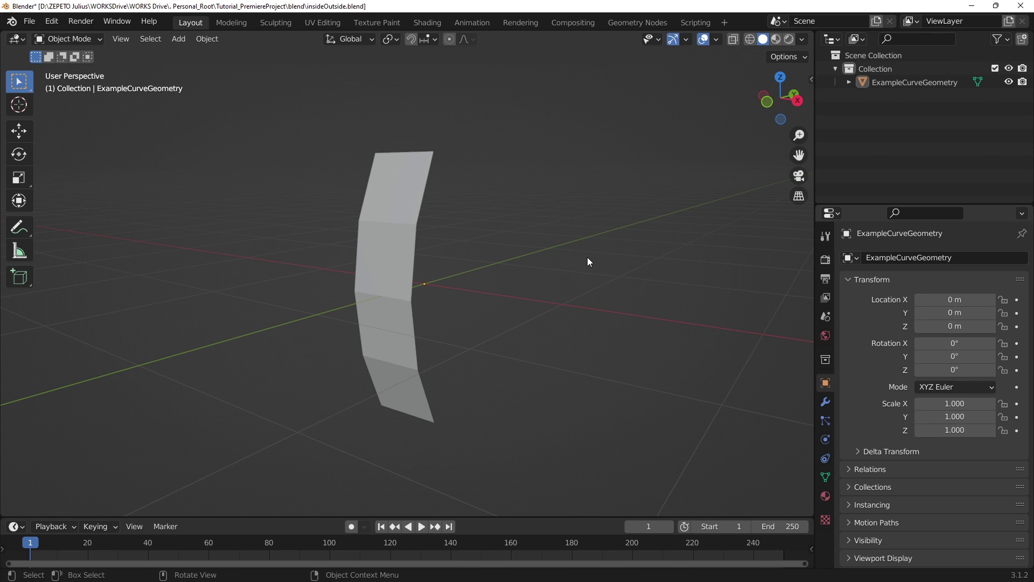
mouse_move(573, 255)
middle_down()
mouse_move(478, 268)
mouse_move(429, 253)
mouse_move(506, 261)
mouse_move(565, 250)
middle_up()
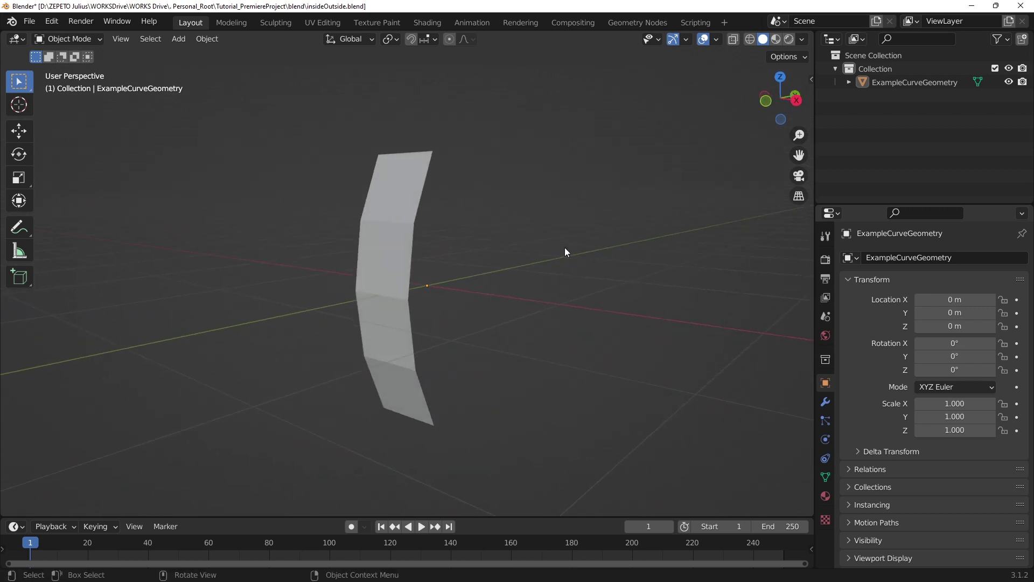
click(715, 40)
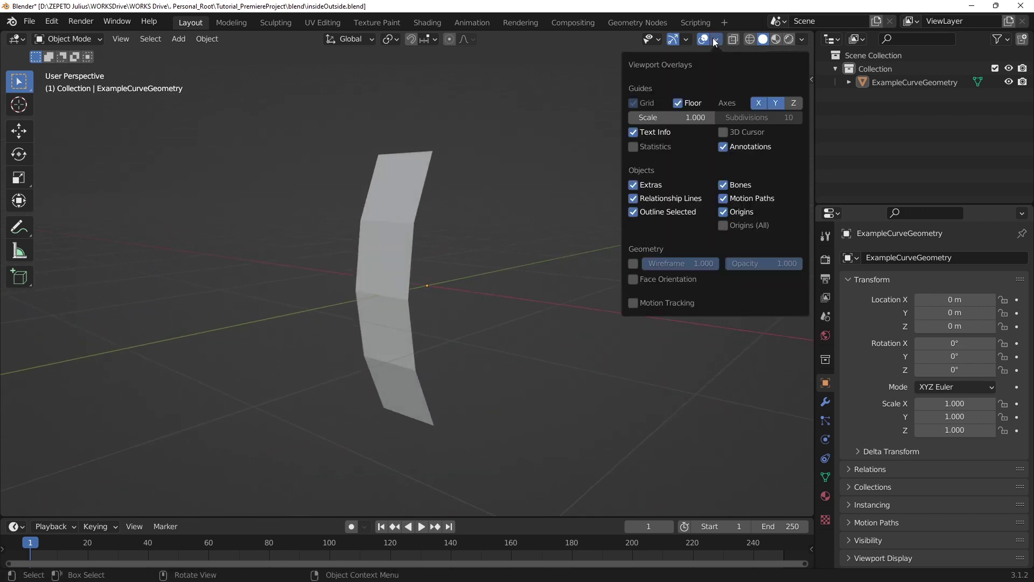
click(633, 279)
middle_drag(539, 338, 355, 323)
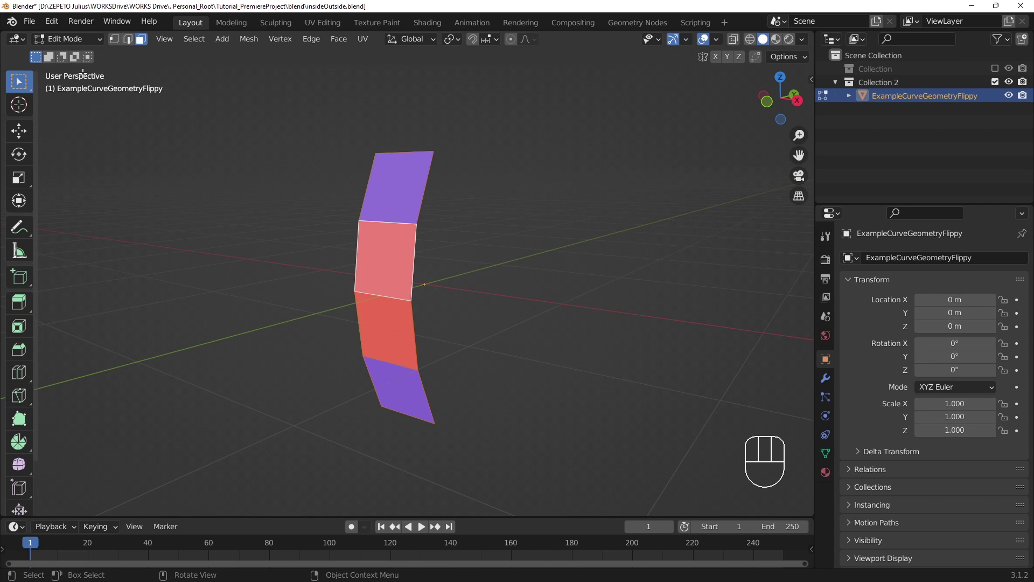
Step: Apply Recalculate Outside to the strip's normals from the Mesh menu
click(249, 38)
mouse_move(273, 152)
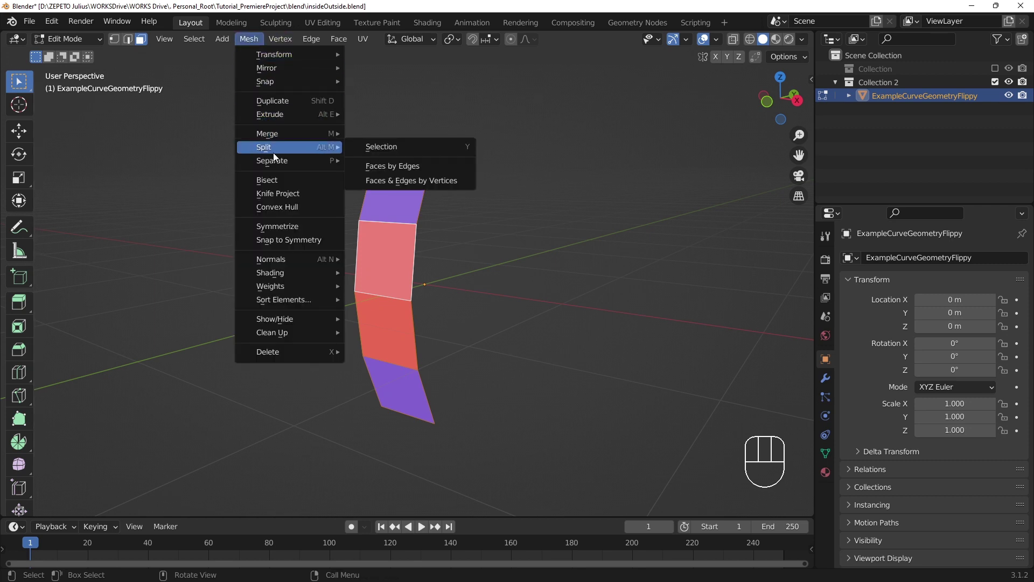
mouse_move(296, 259)
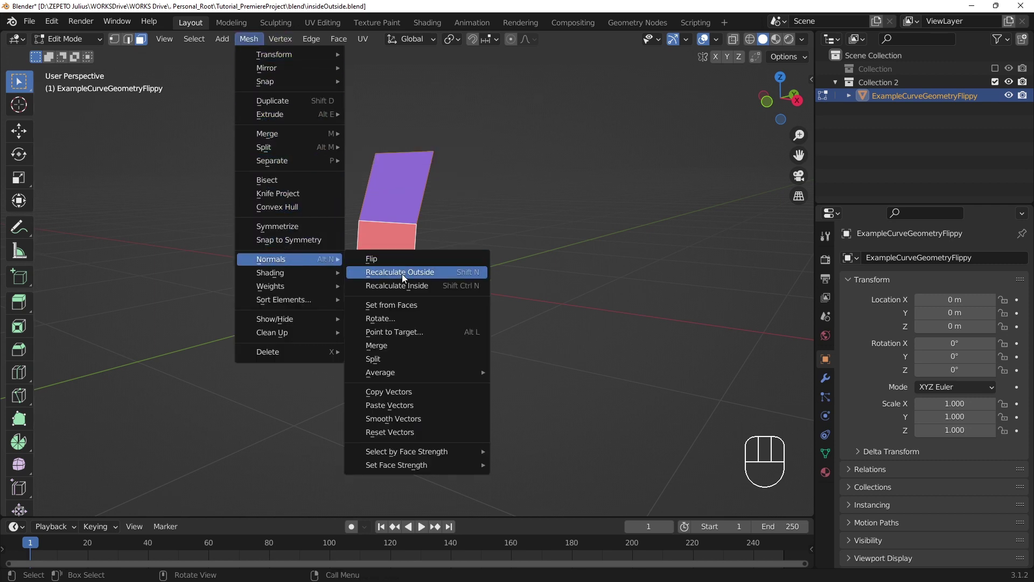
click(426, 277)
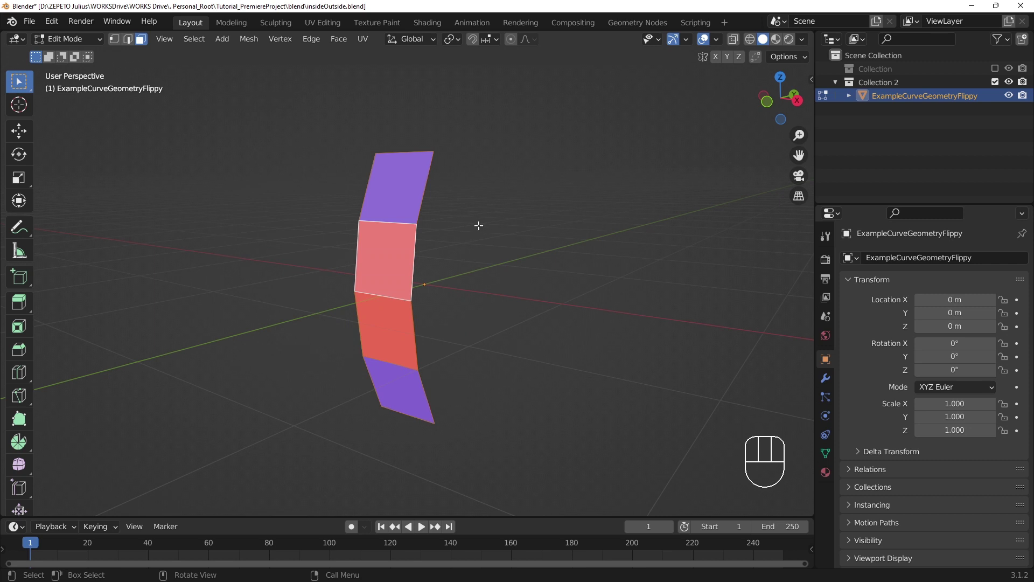
Step: Retry Recalculate Outside, undo it, then Flip the red faces' normals instead
key(alt)
key(alt+n)
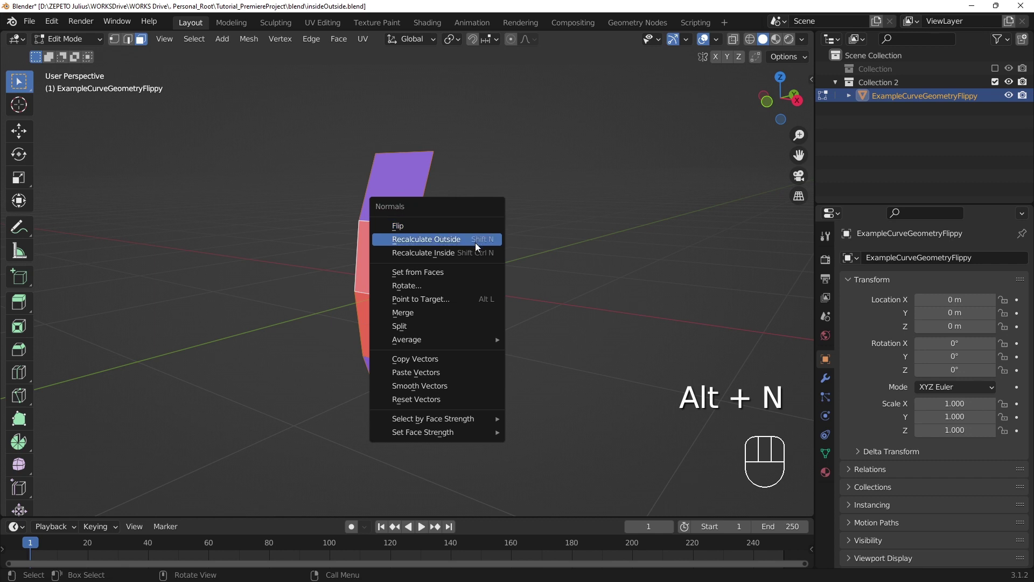
click(477, 241)
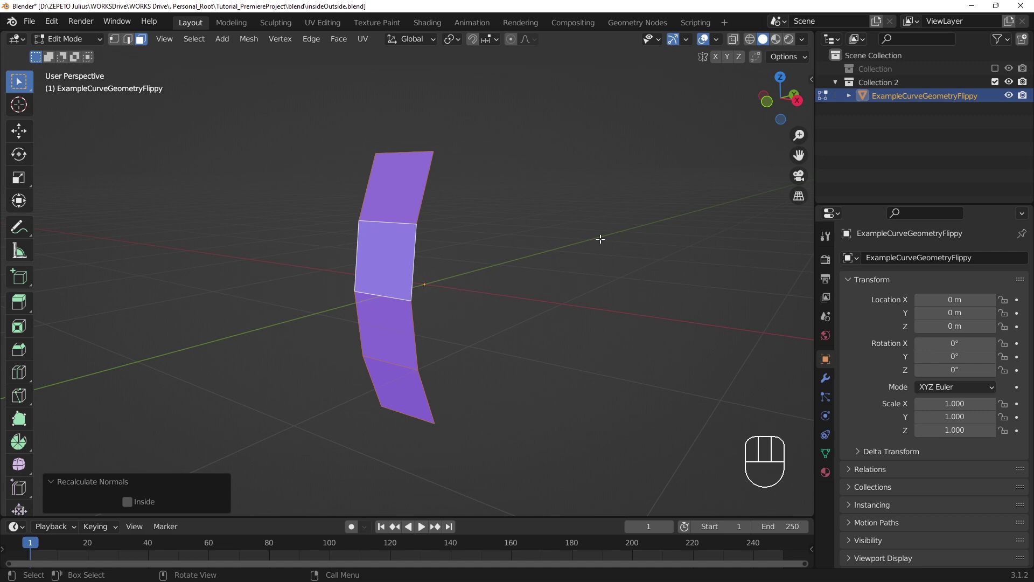
mouse_move(600, 238)
middle_down()
mouse_move(462, 242)
mouse_move(601, 241)
middle_up()
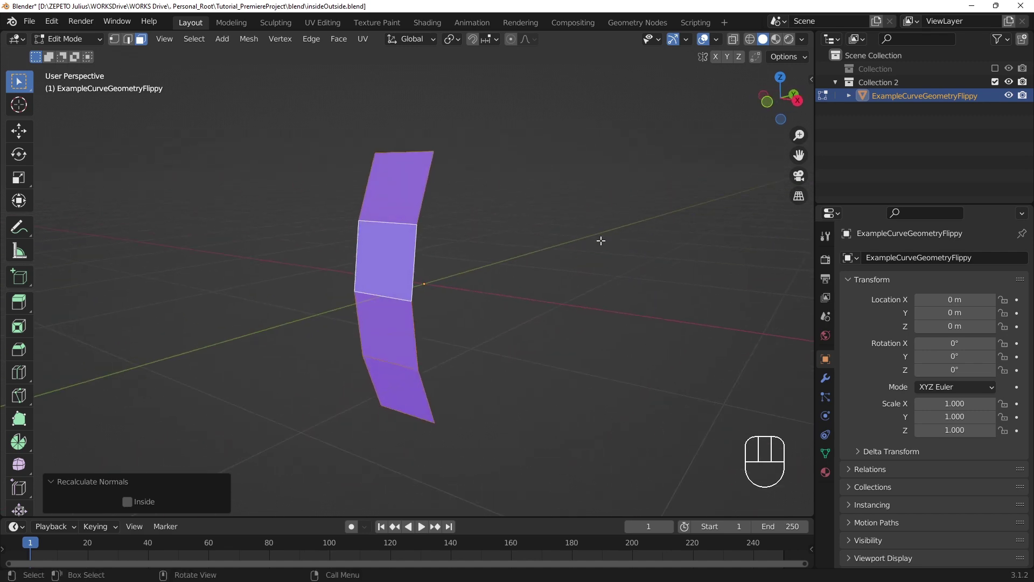
key(ctrl+z)
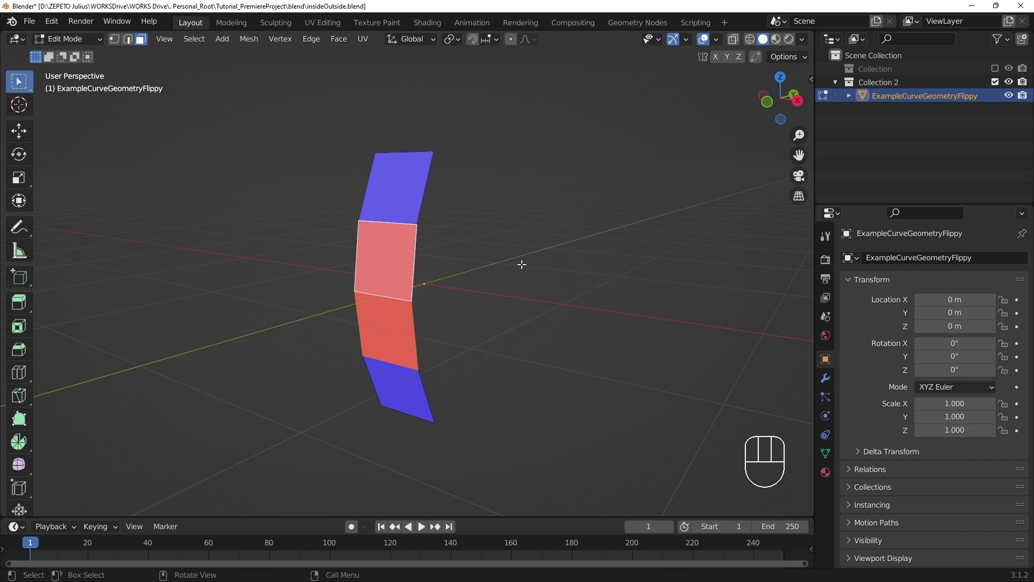
key(alt+n)
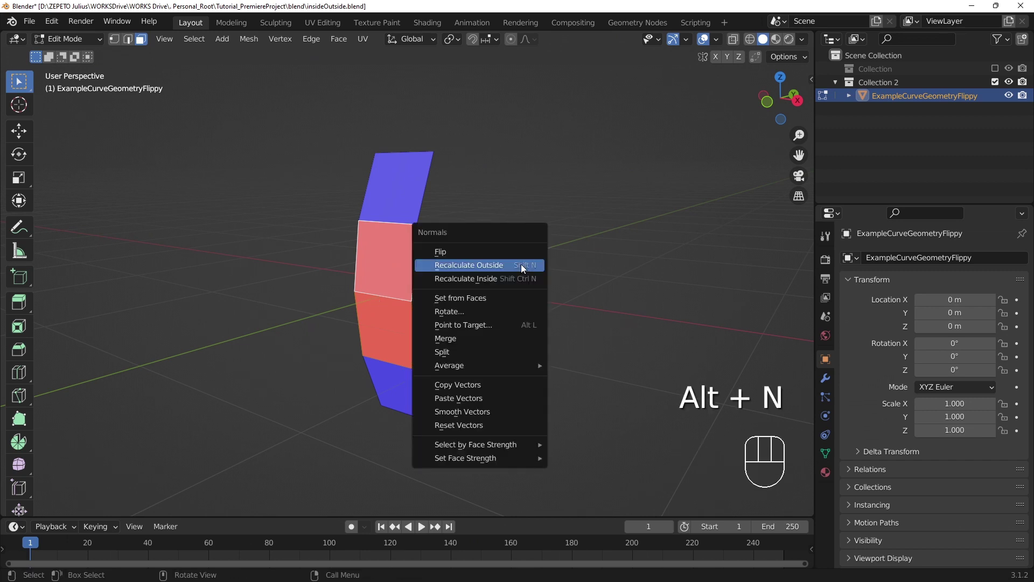
click(525, 249)
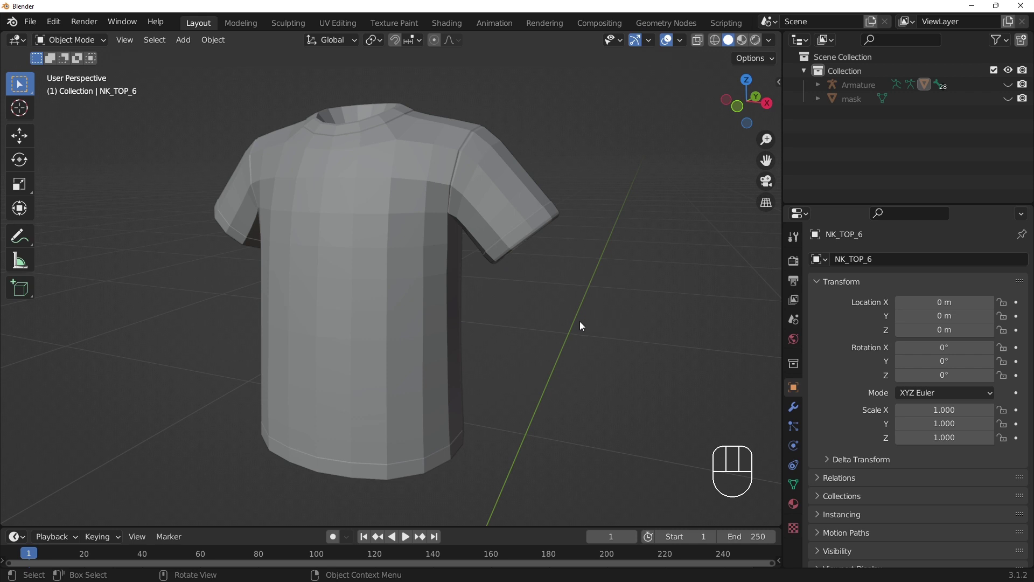
Step: Edit the NK_TOP_6 T-shirt mesh with face normals shown as lines, viewed from the side
click(257, 168)
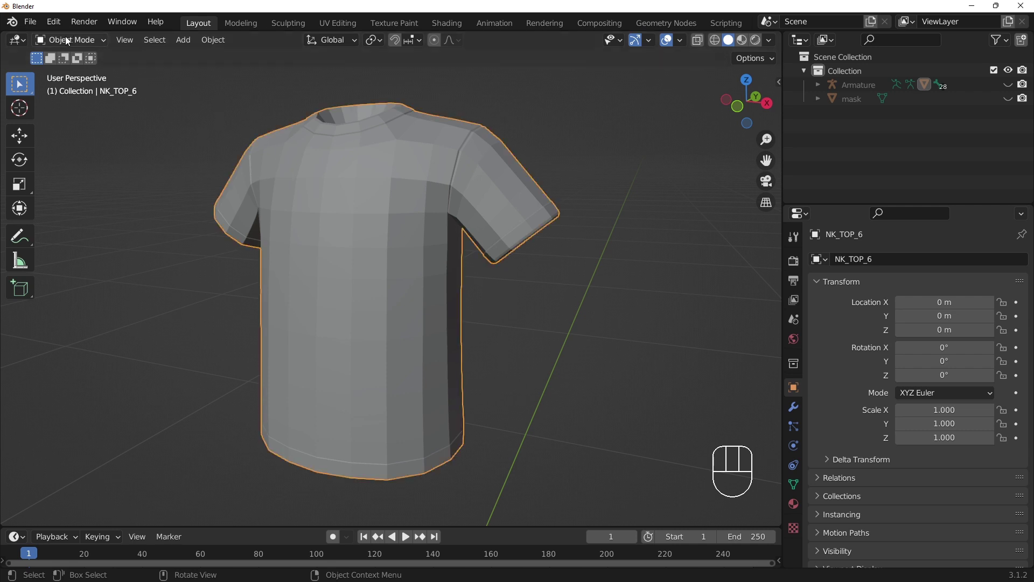
mouse_move(69, 40)
mouse_down()
mouse_move(76, 107)
mouse_move(75, 69)
mouse_up()
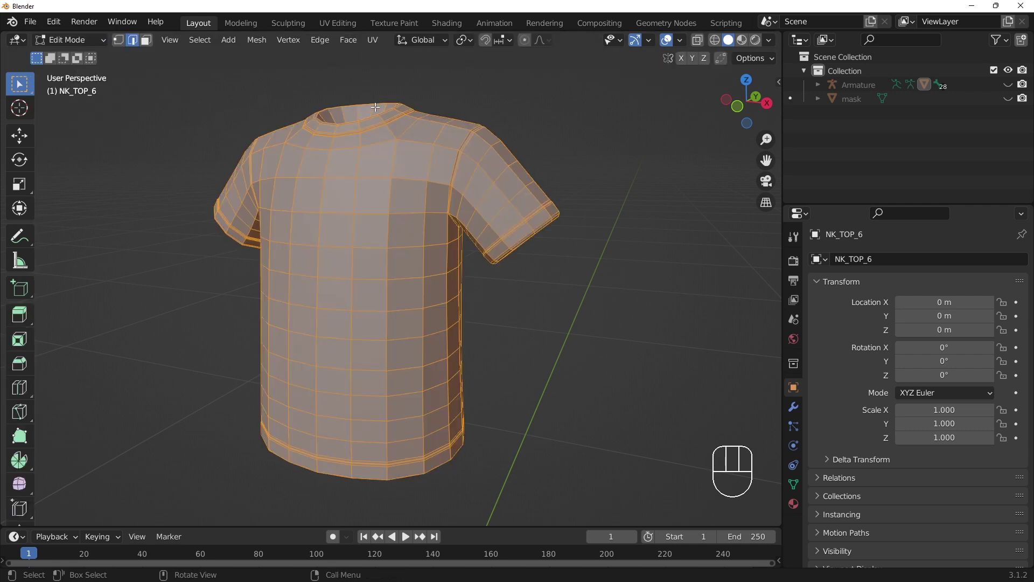
click(680, 40)
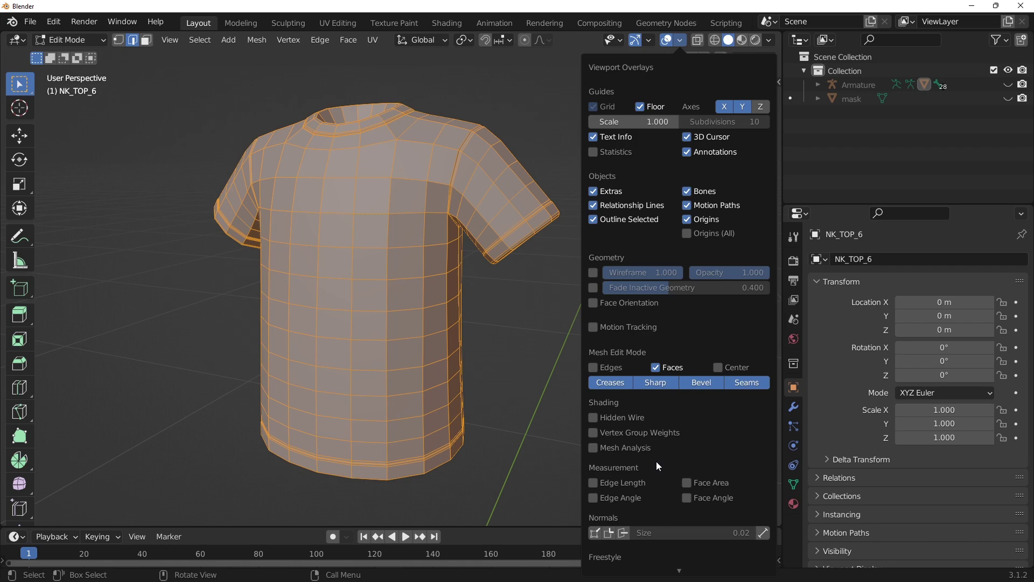
click(624, 533)
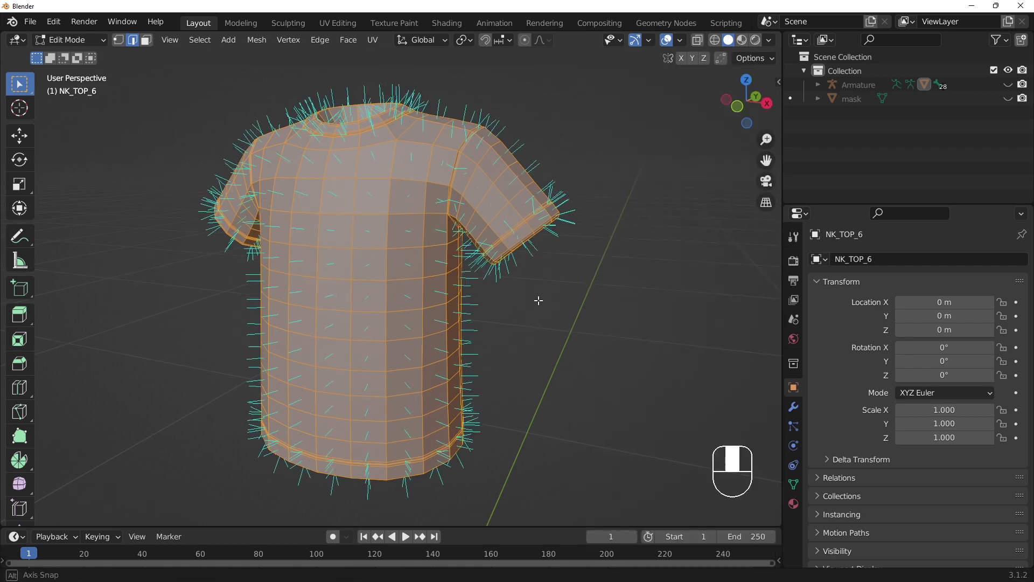
middle_drag(538, 300, 510, 297)
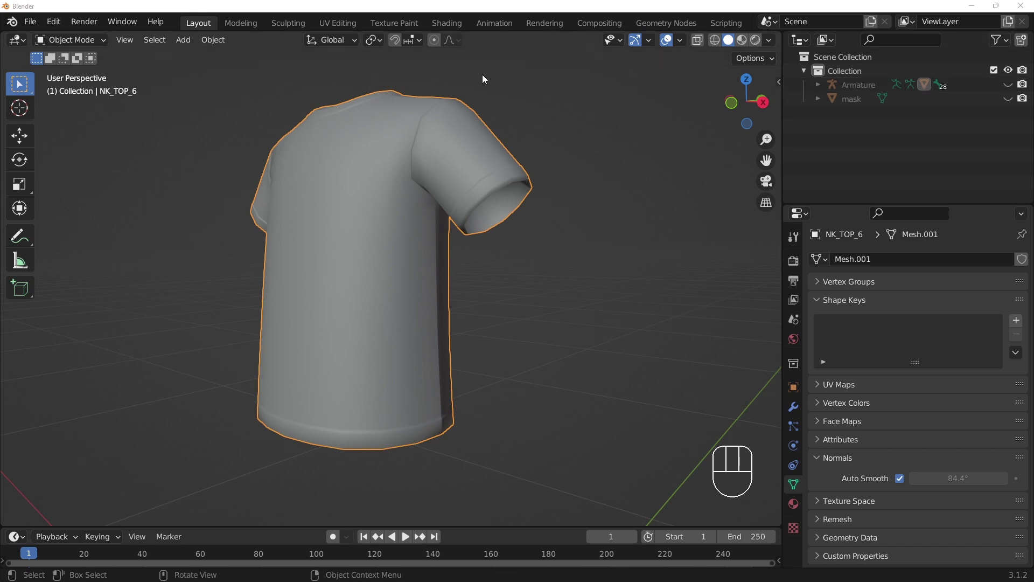
Step: Enter Edit Mode in edge select and select the T-shirt's shoulder seam edge loop
click(66, 45)
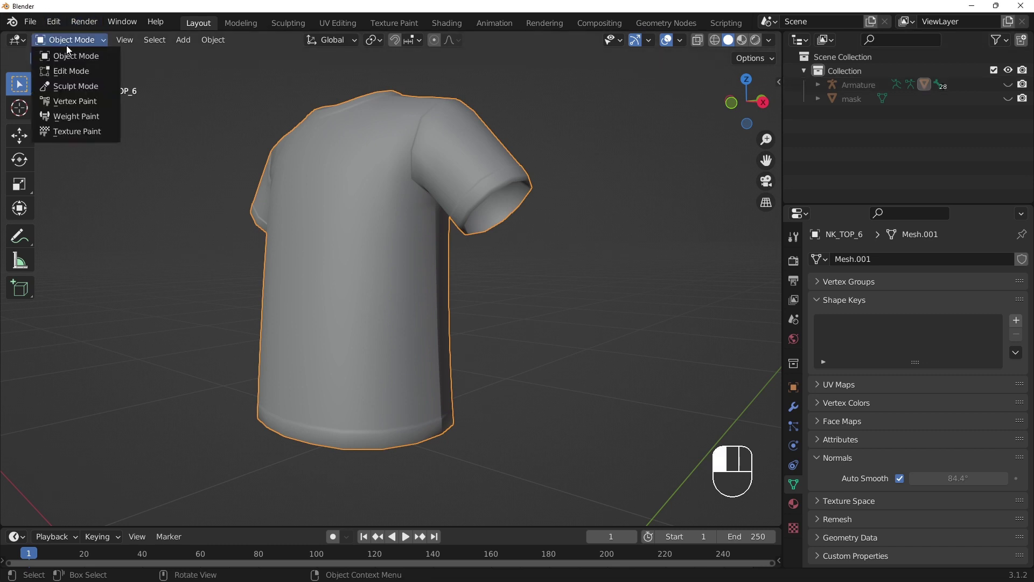
click(63, 71)
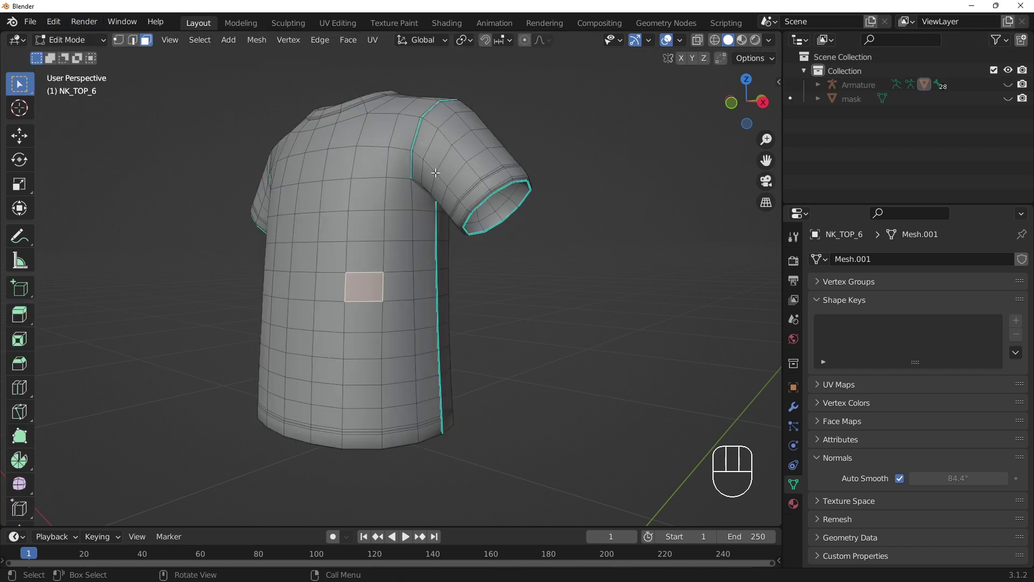
scroll(452, 207, up, 3)
middle_drag(413, 159, 304, 190)
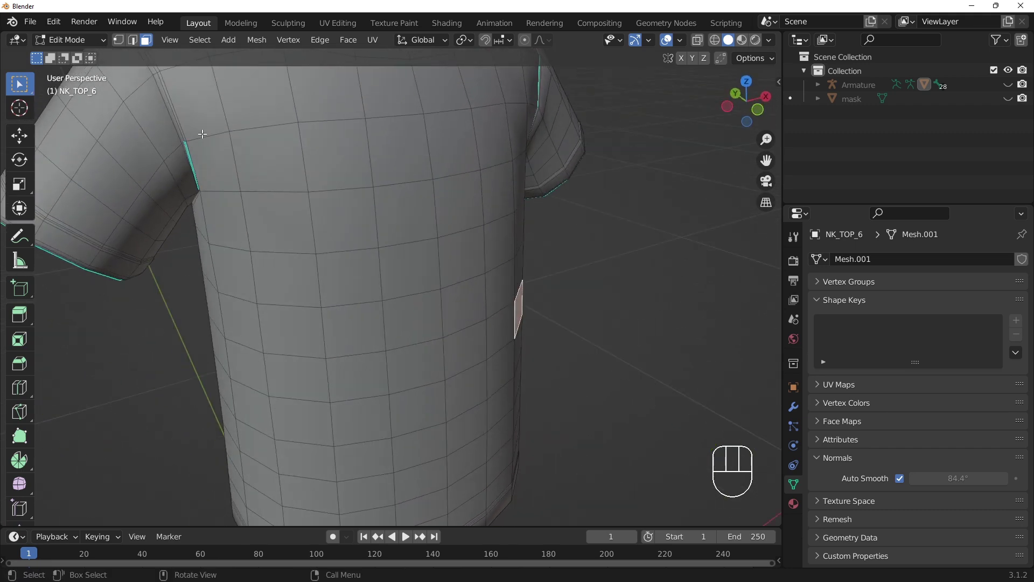
shift+middle_drag(256, 145, 467, 178)
key(2)
alt+click(467, 176)
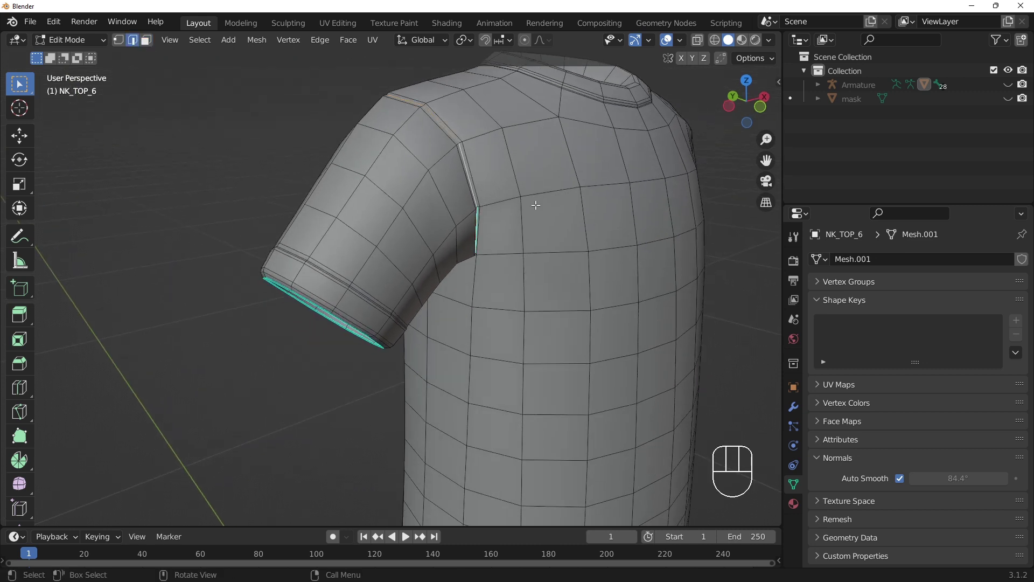
Step: Mark the selected shoulder and hem loops sharp, check the shading, and return to Object Mode
middle_drag(535, 205, 489, 87)
click(319, 40)
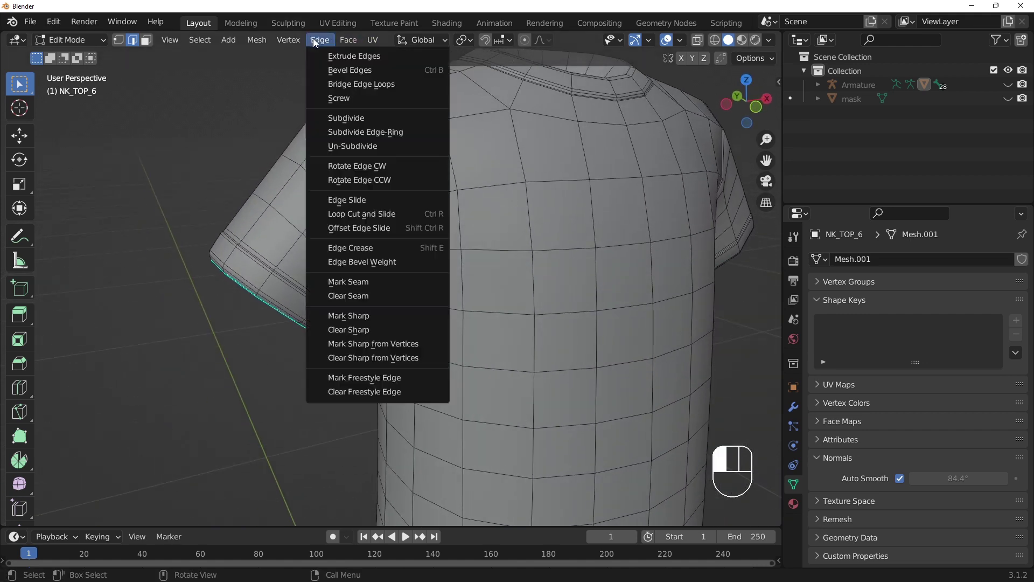
click(358, 316)
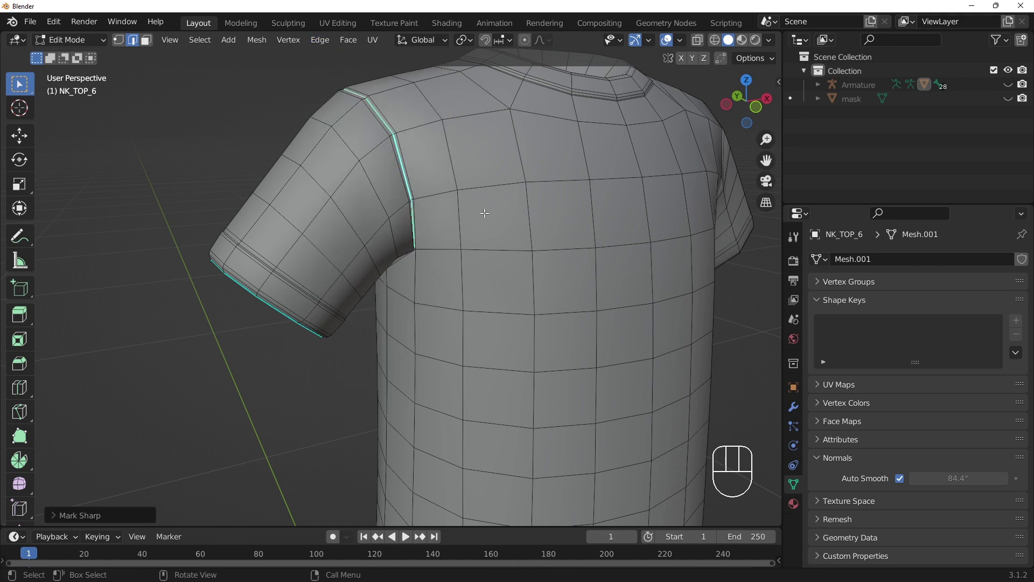
middle_drag(358, 316, 501, 207)
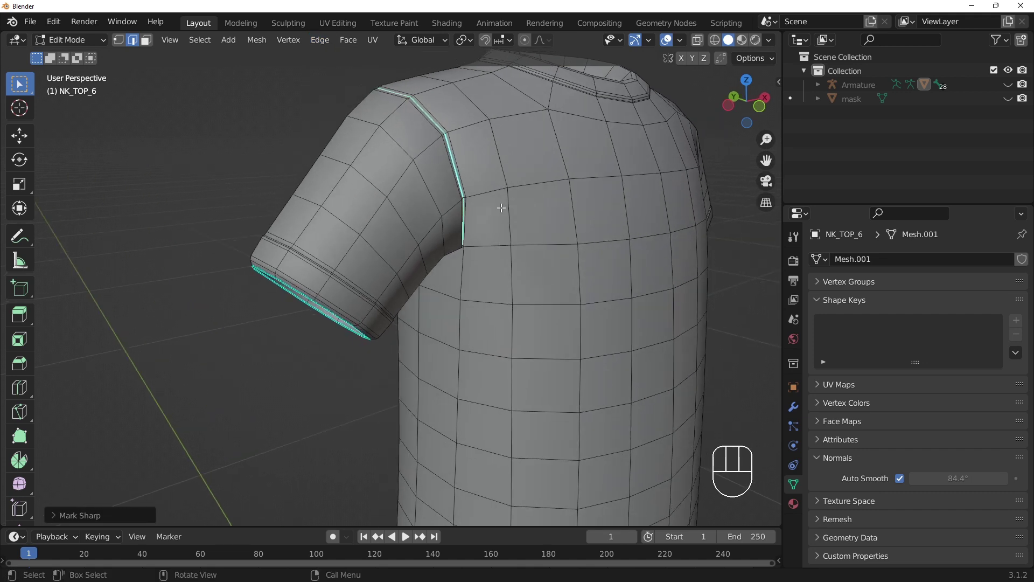
click(666, 43)
click(666, 43)
middle_drag(322, 147, 608, 173)
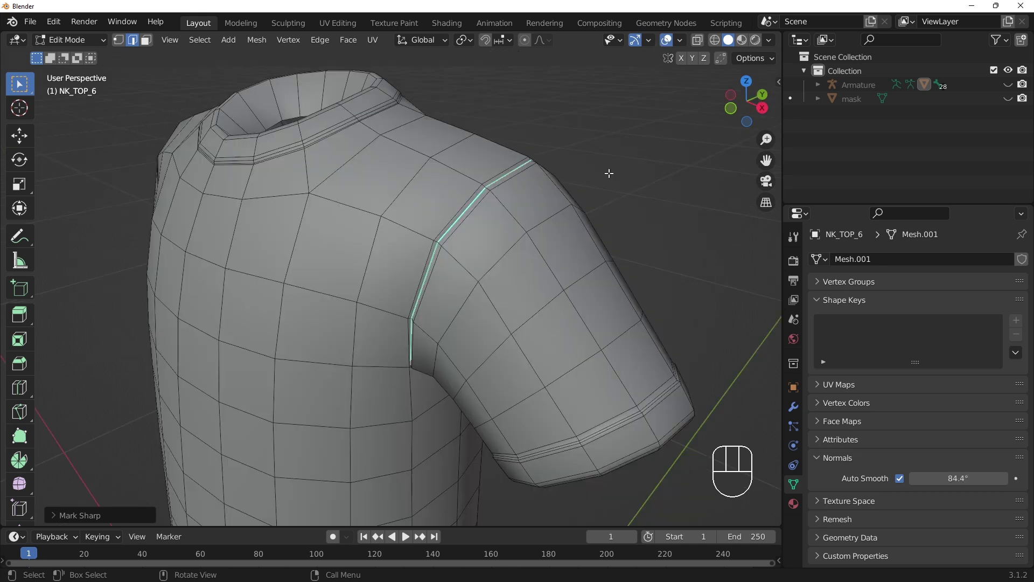
key(Tab)
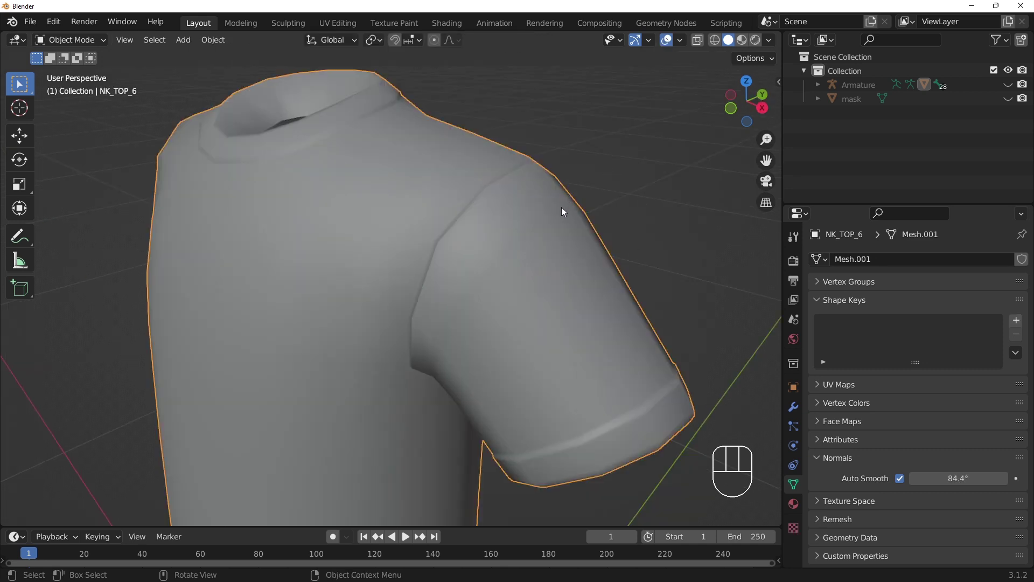
click(900, 478)
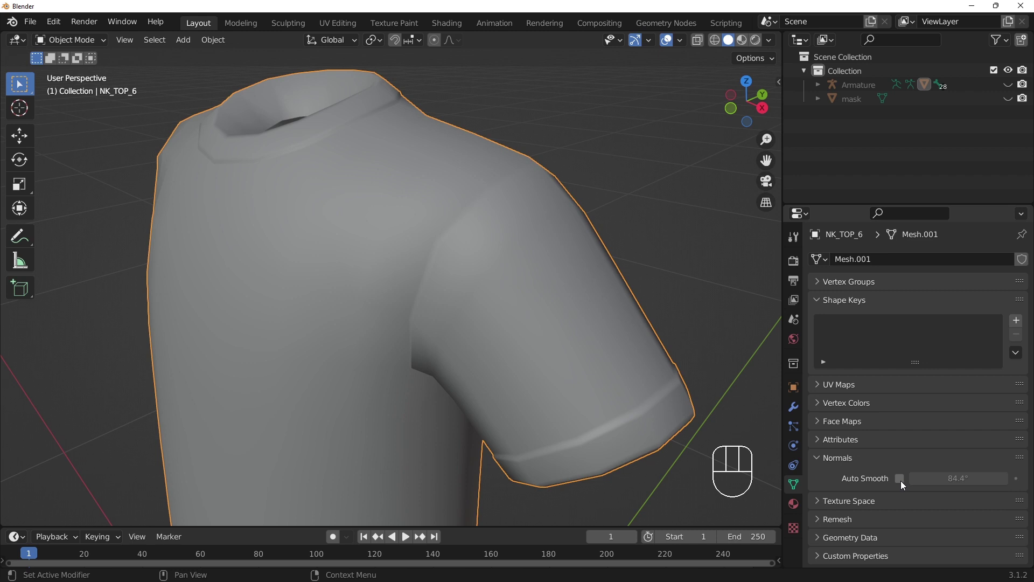
click(900, 478)
click(899, 478)
click(899, 478)
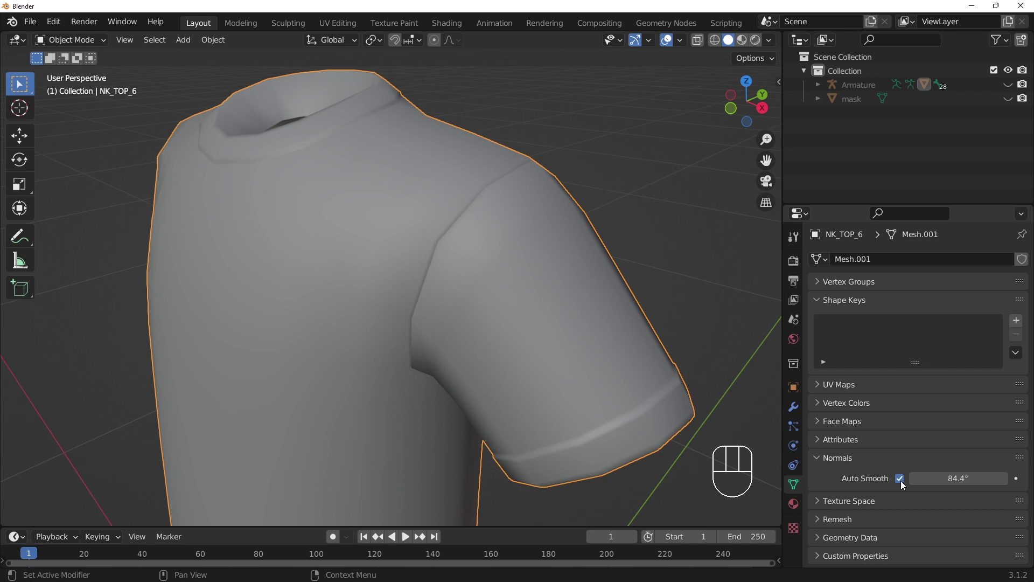
shift+middle_drag(436, 401, 454, 160)
shift+middle_drag(435, 120, 447, 229)
Step: In Edit Mode, rotate the normals of a single face on the shirt's front
click(360, 201)
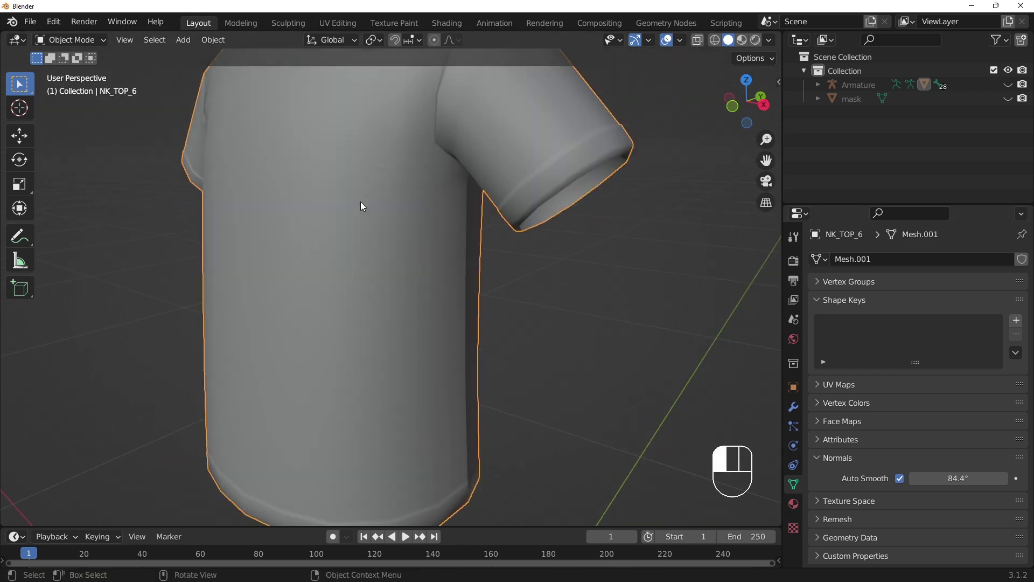
drag(70, 40, 70, 71)
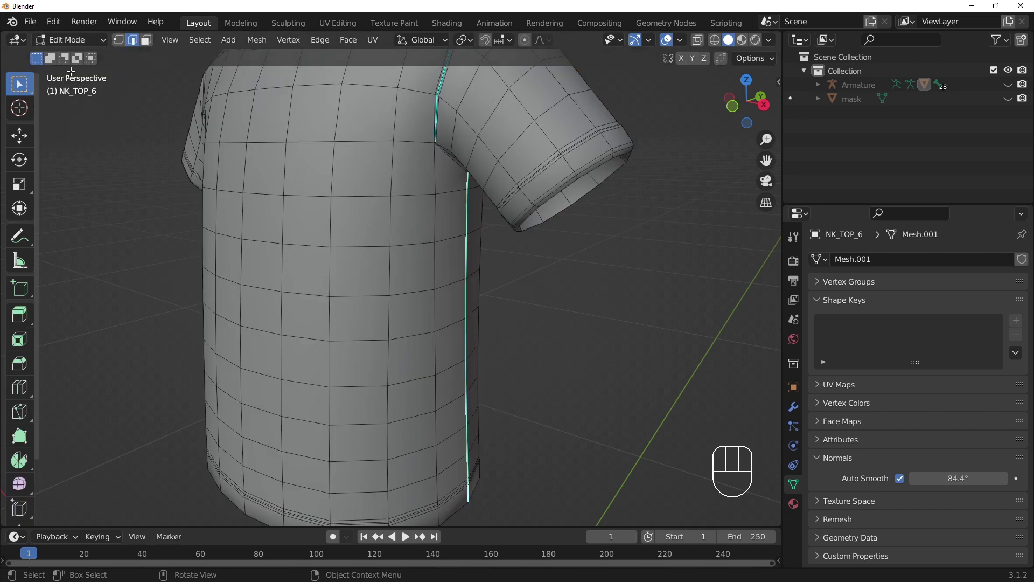
click(366, 311)
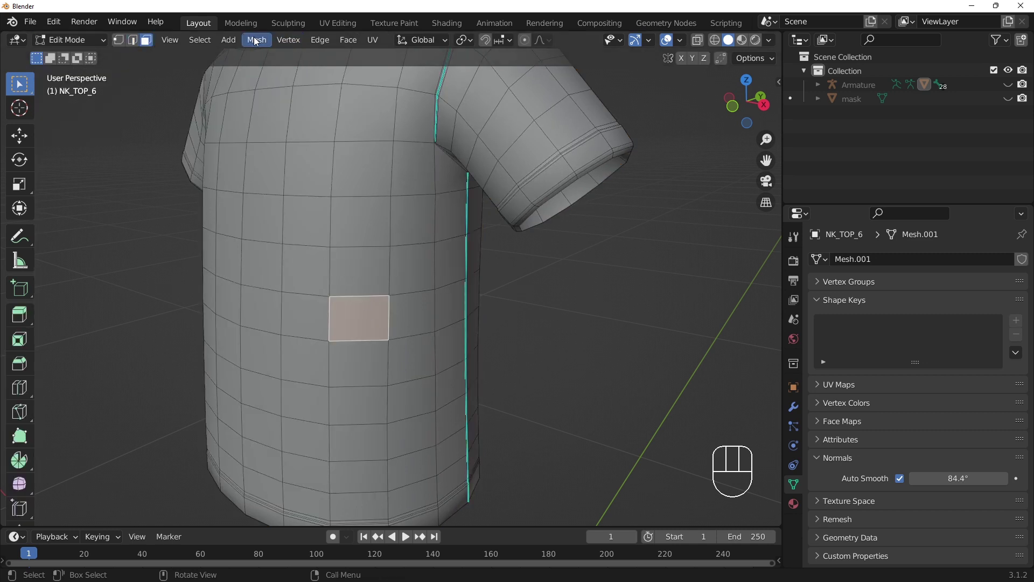
click(253, 39)
mouse_move(291, 269)
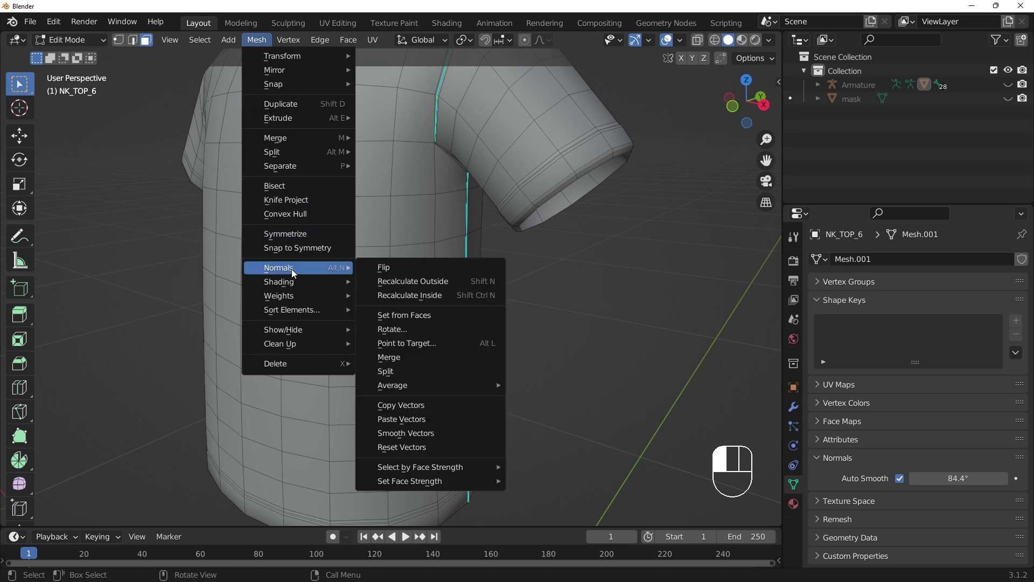
click(423, 330)
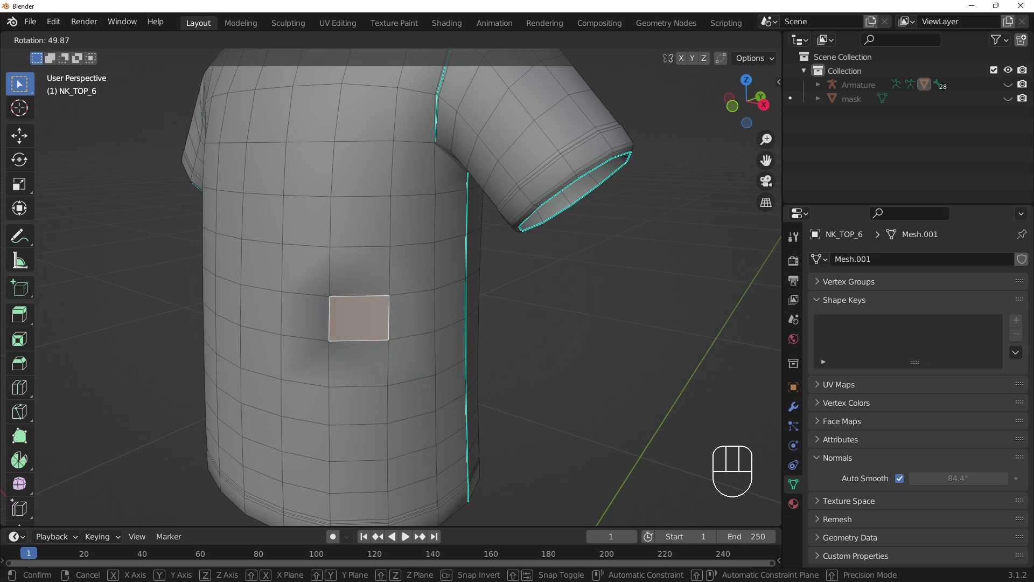
click(391, 362)
Step: Return to Object Mode and orbit around the whole shirt
click(103, 41)
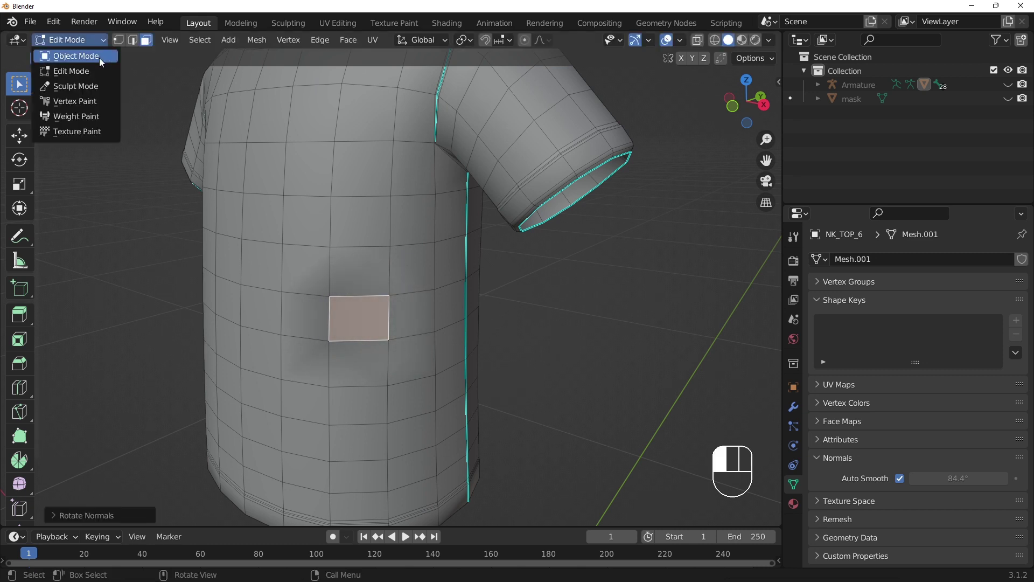
click(80, 53)
middle_drag(362, 231, 508, 276)
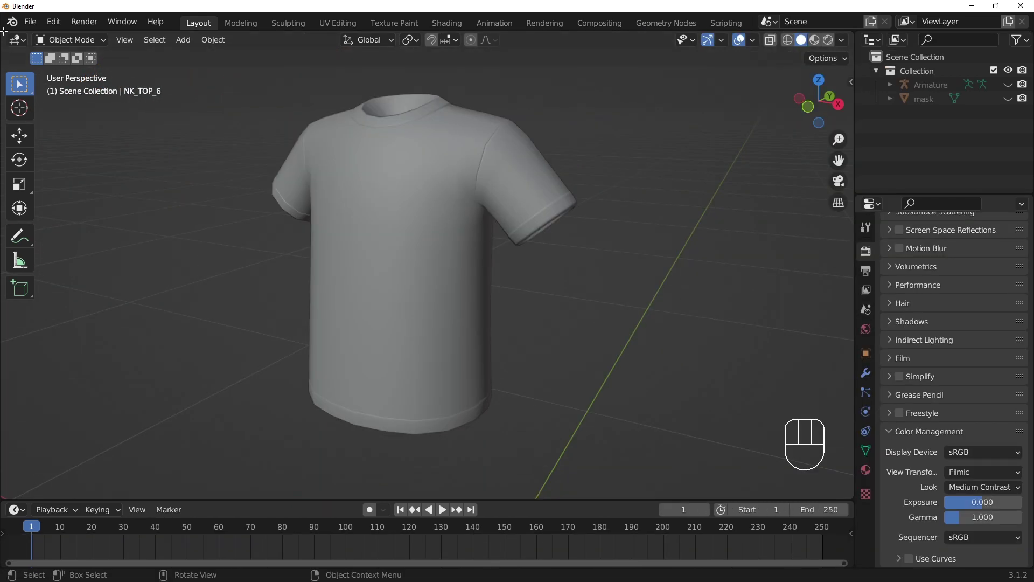
Step: Split the viewport and show TOP6_SmileNormal.psd in an Image Editor on the left
drag(4, 33, 485, 41)
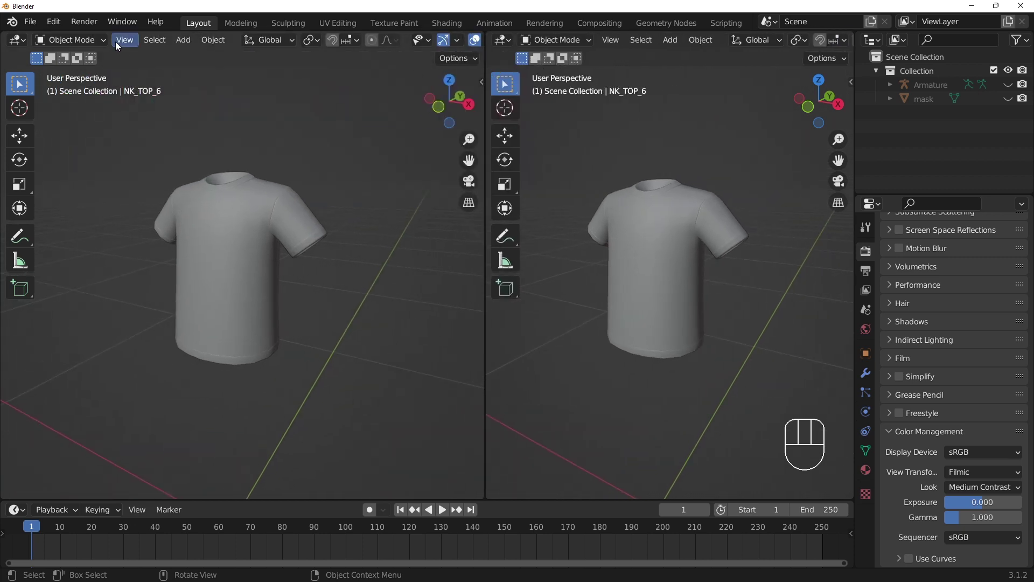
click(24, 40)
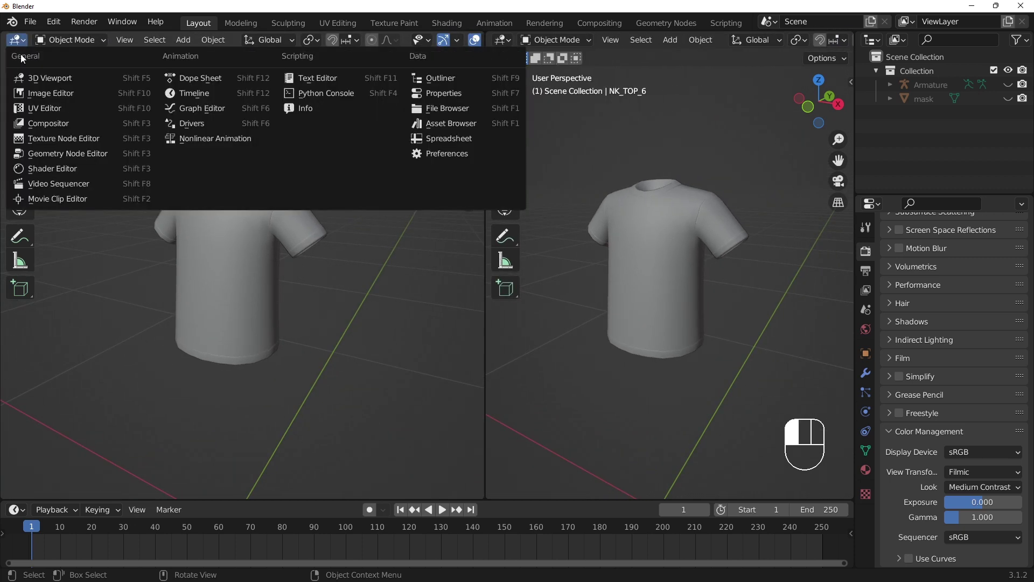
click(27, 95)
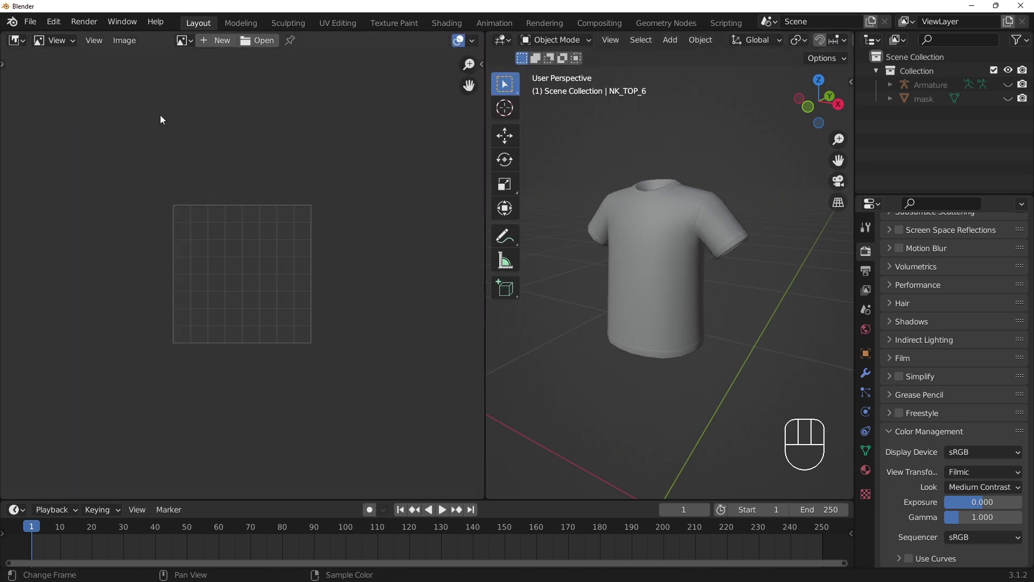
click(186, 41)
click(215, 88)
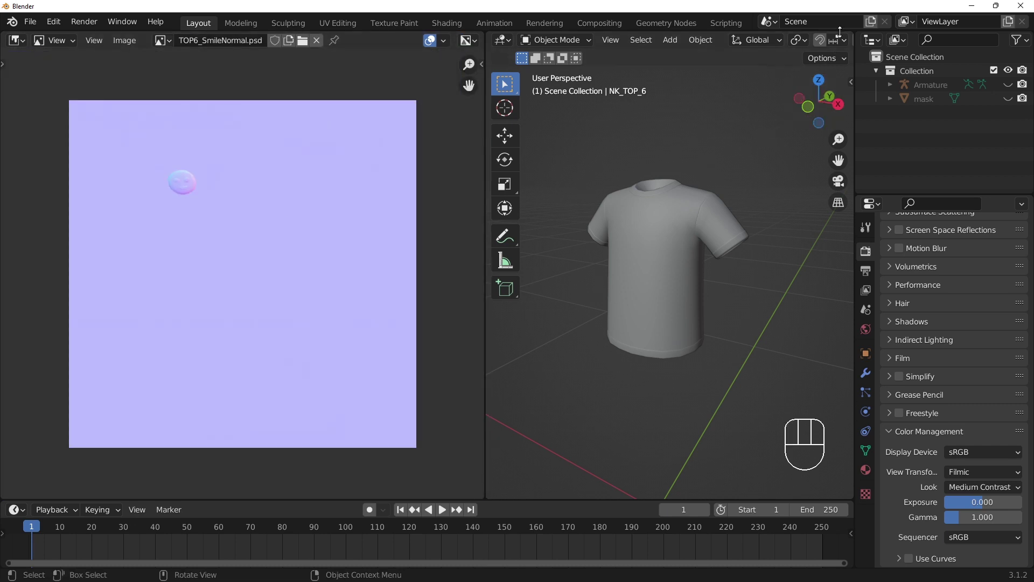
Step: Switch the right viewport to Material Preview and inspect the shirt's normal-map circle
middle_drag(830, 50, 671, 51)
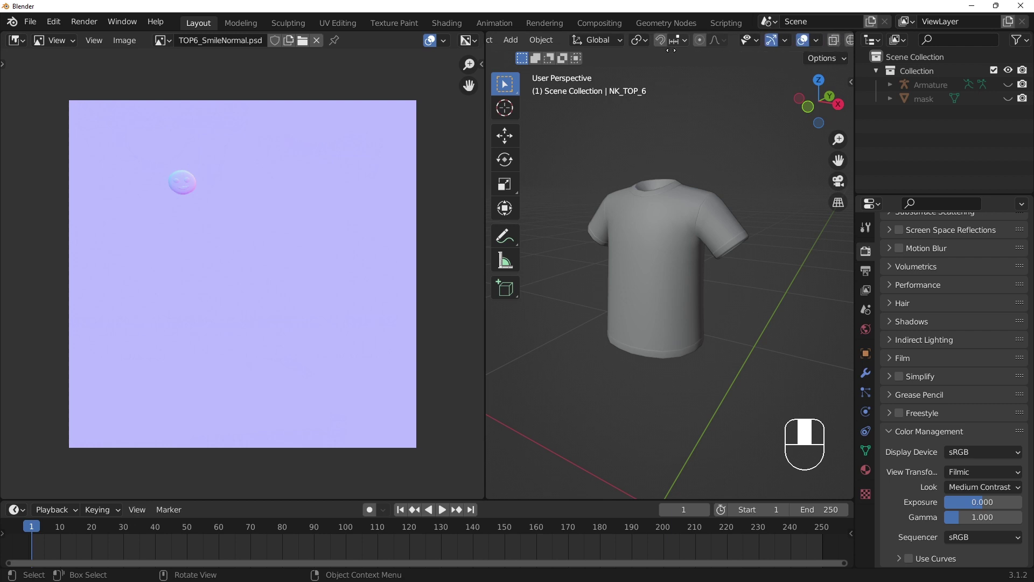
middle_drag(836, 49, 722, 51)
click(813, 41)
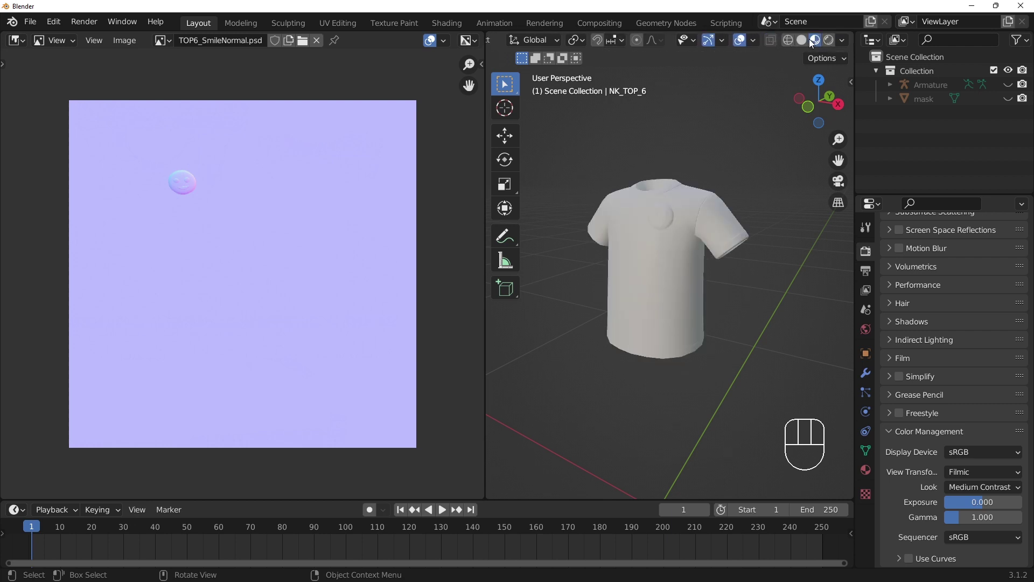
middle_drag(665, 227, 723, 246)
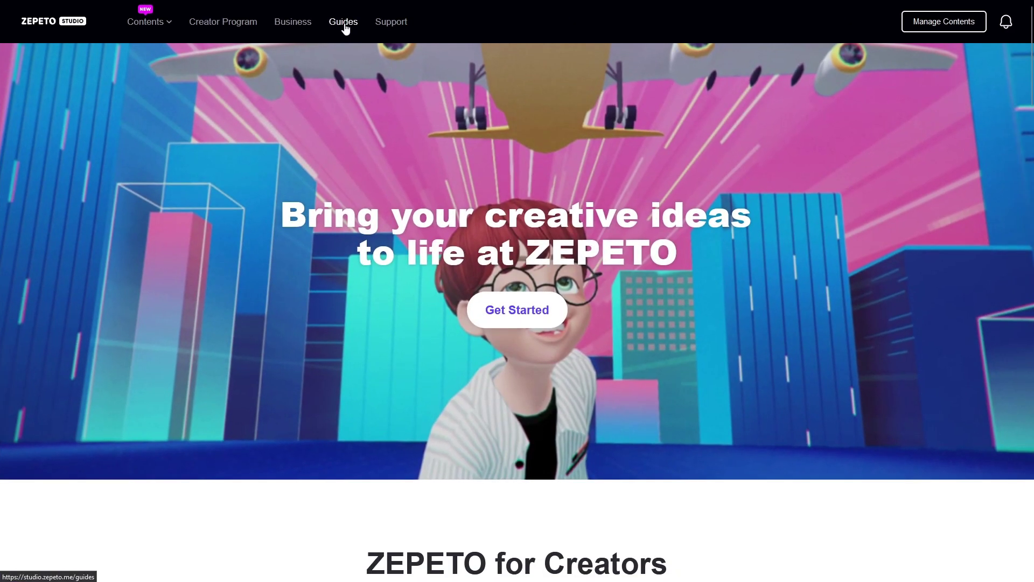
Step: Open the 3D - Getting Started page under 3D Guide in ZEPETO Studio's Guides section
click(344, 23)
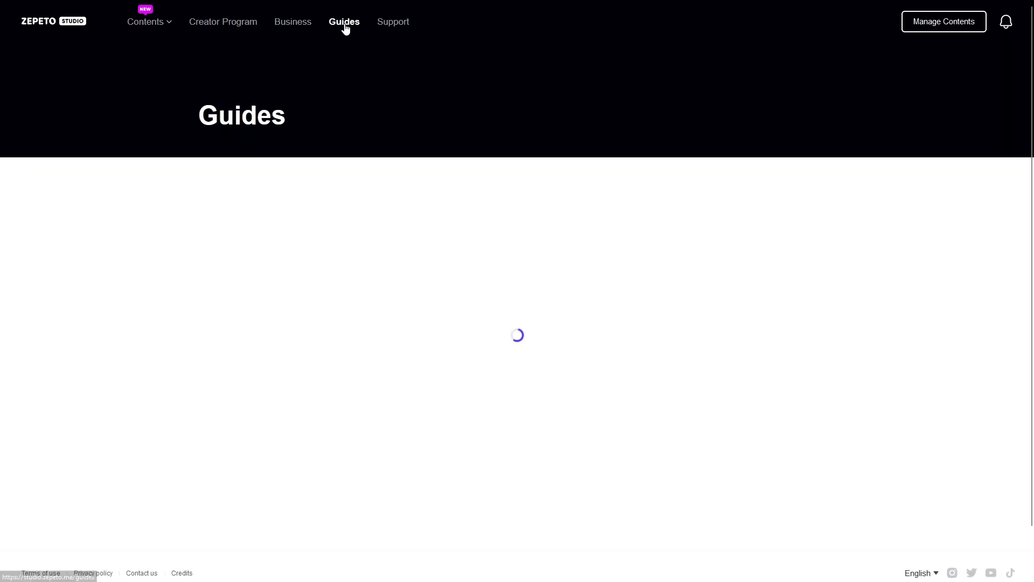
click(213, 267)
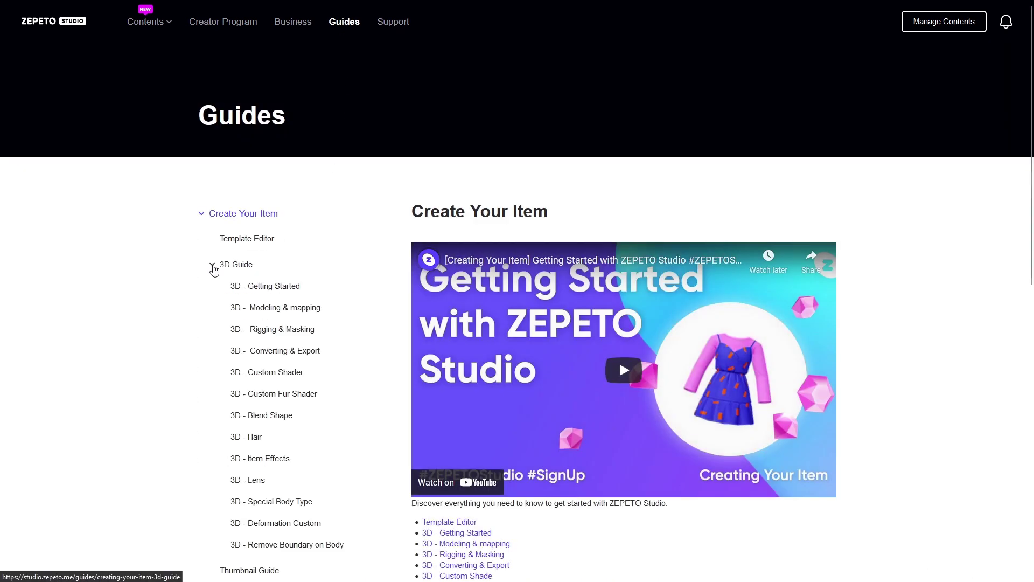
click(272, 287)
scroll(611, 369, down, 4)
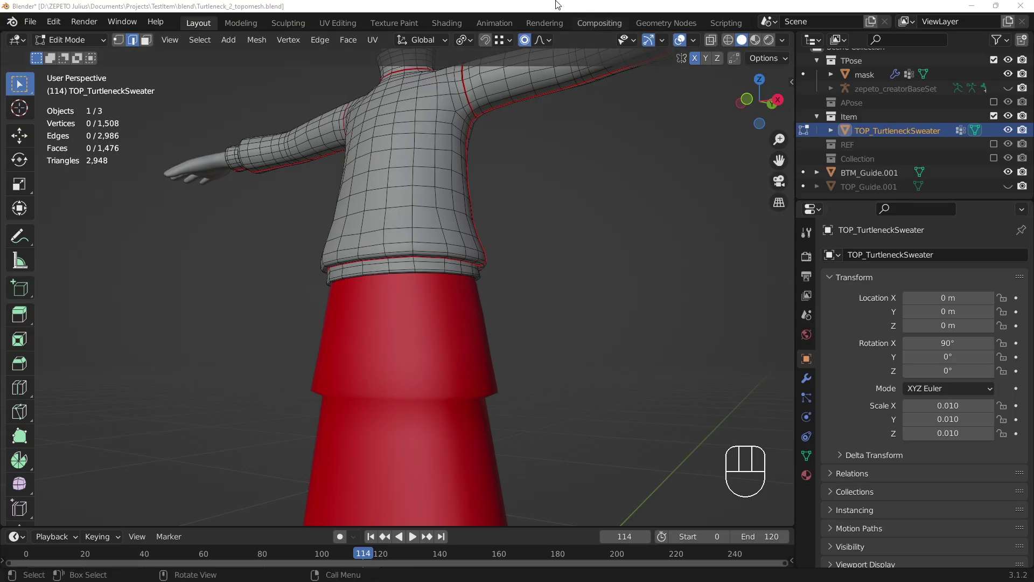
Step: Return to Object Mode, then scale down the BTM_Pants waist loop with proportional falloff
click(70, 40)
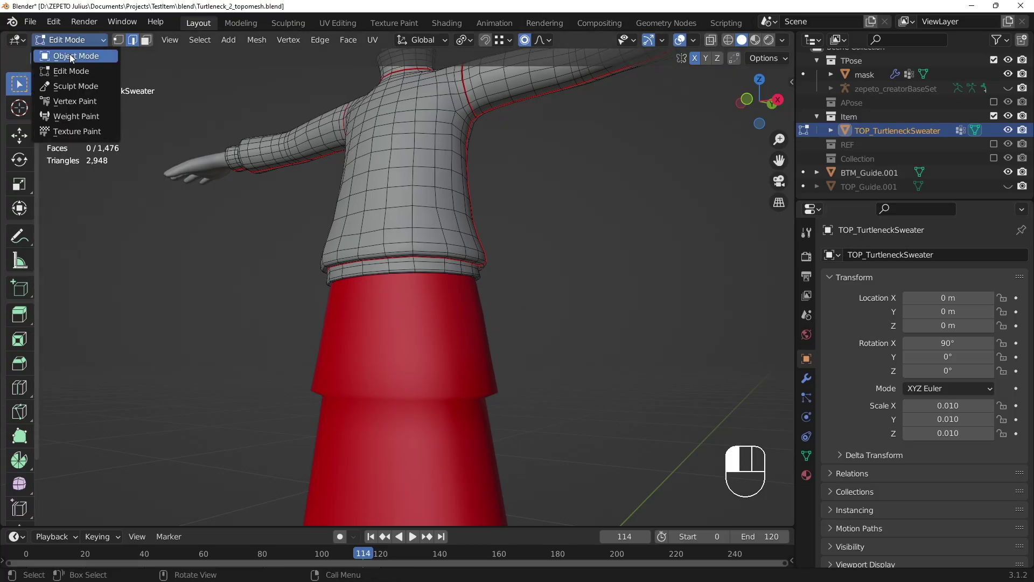
click(62, 54)
mouse_move(703, 197)
middle_down()
mouse_move(667, 218)
mouse_move(552, 172)
mouse_move(700, 186)
middle_up()
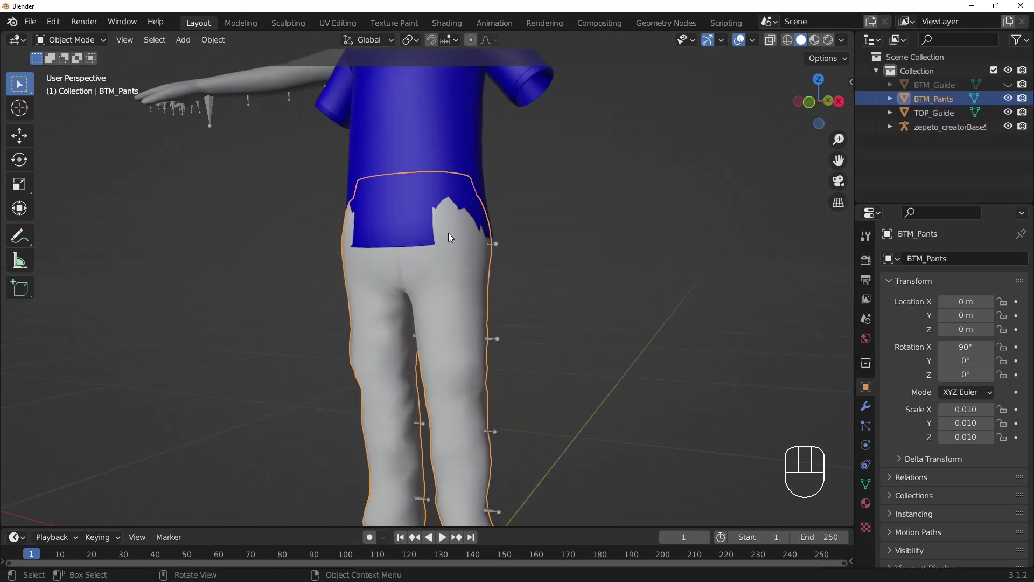
key(Tab)
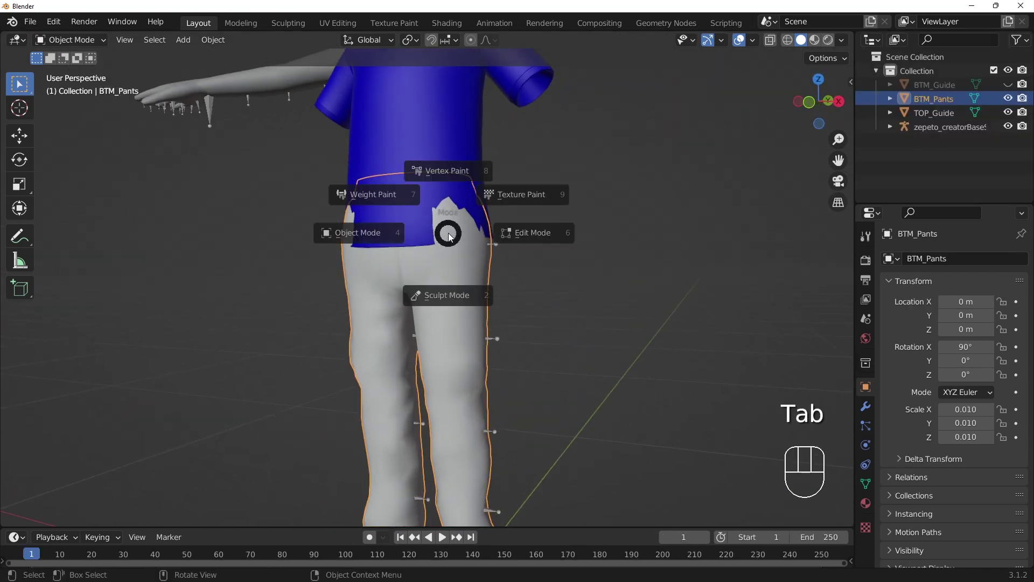
middle_drag(529, 233, 564, 237)
key(s)
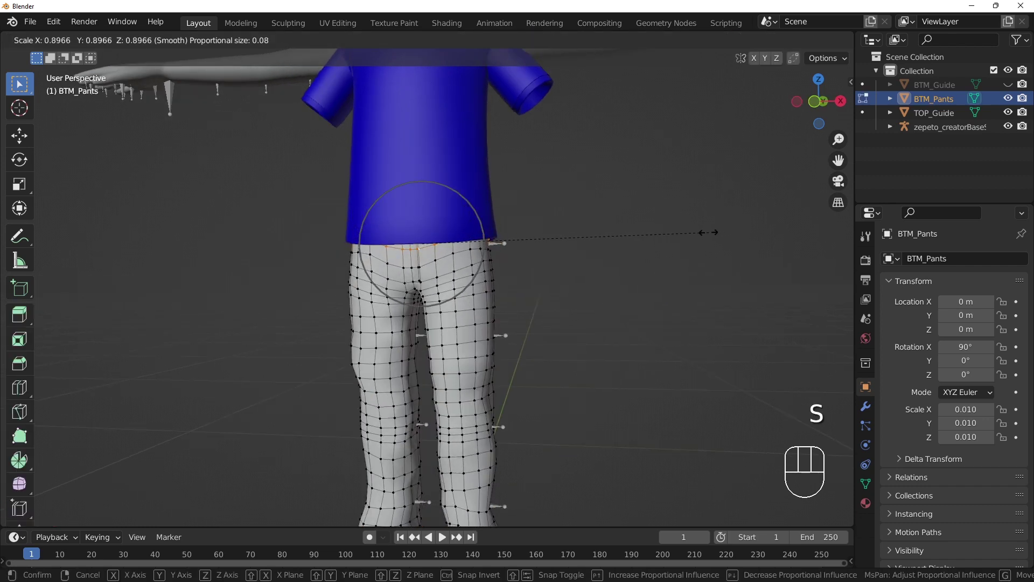
click(708, 232)
middle_drag(709, 231, 552, 252)
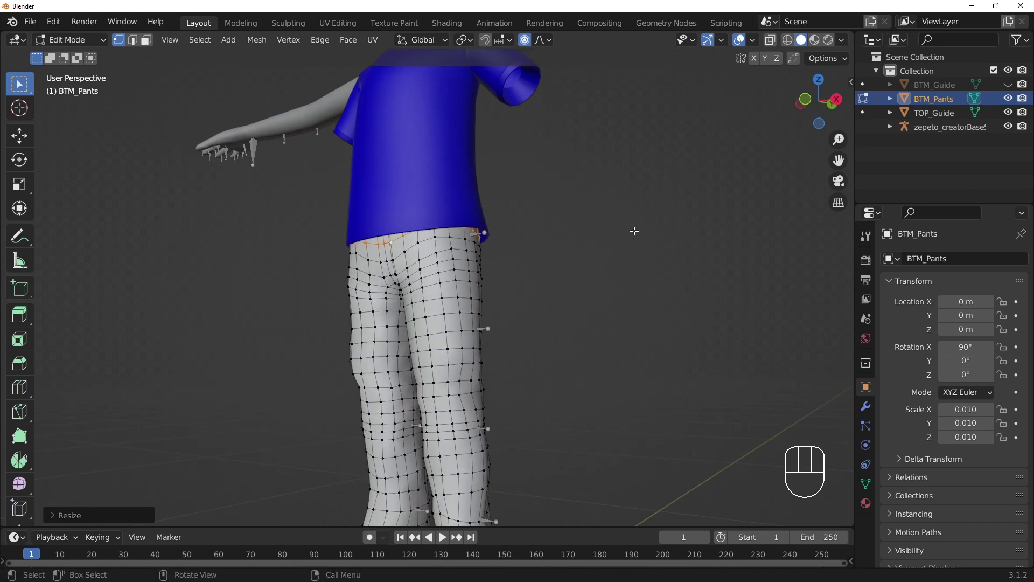
key(Tab)
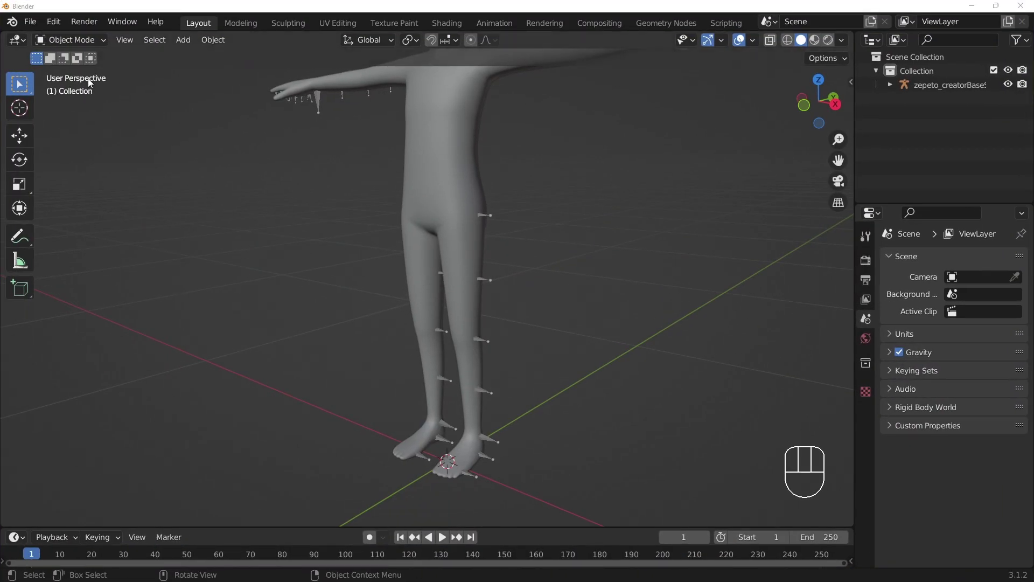
Step: Import SH_Guide.fbx through File > Import > FBX and select the Shoes_GUIDE mesh
click(30, 23)
mouse_move(62, 208)
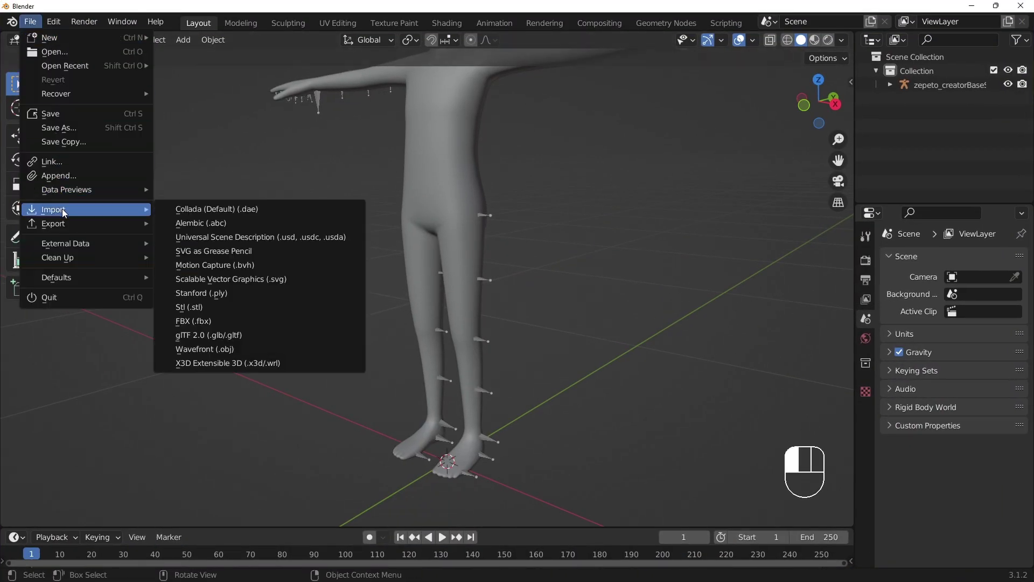
click(202, 321)
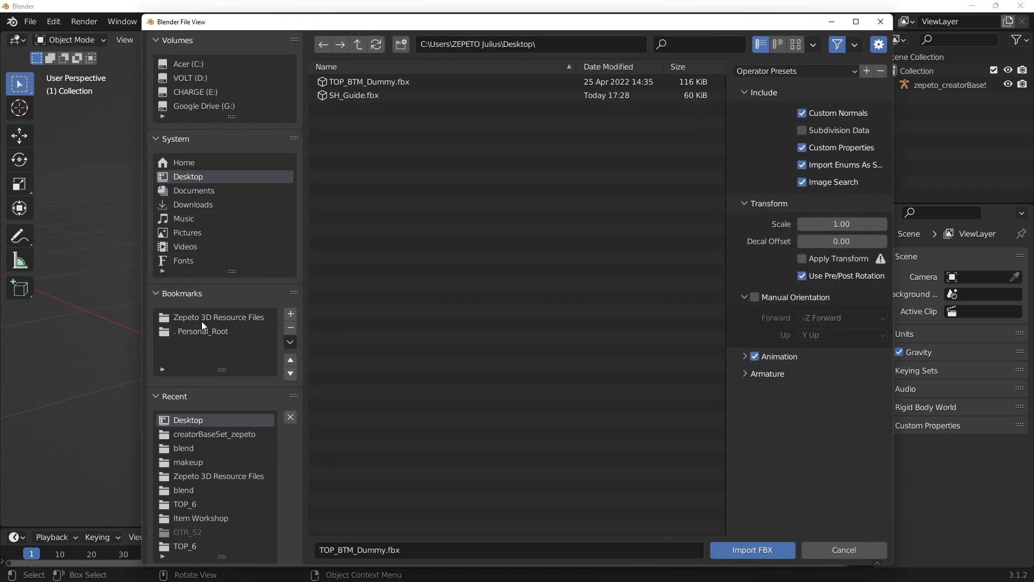
click(343, 97)
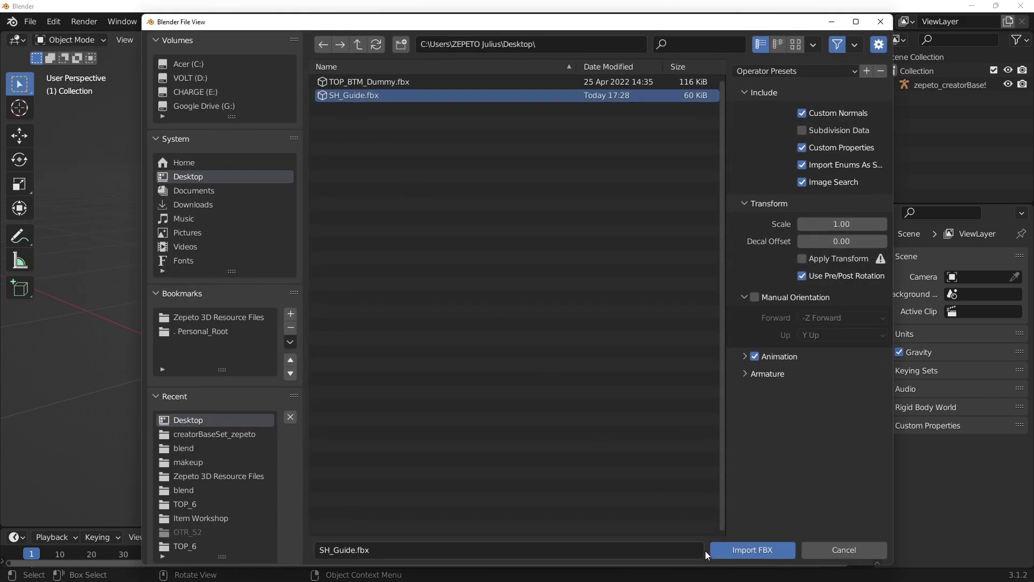
click(735, 554)
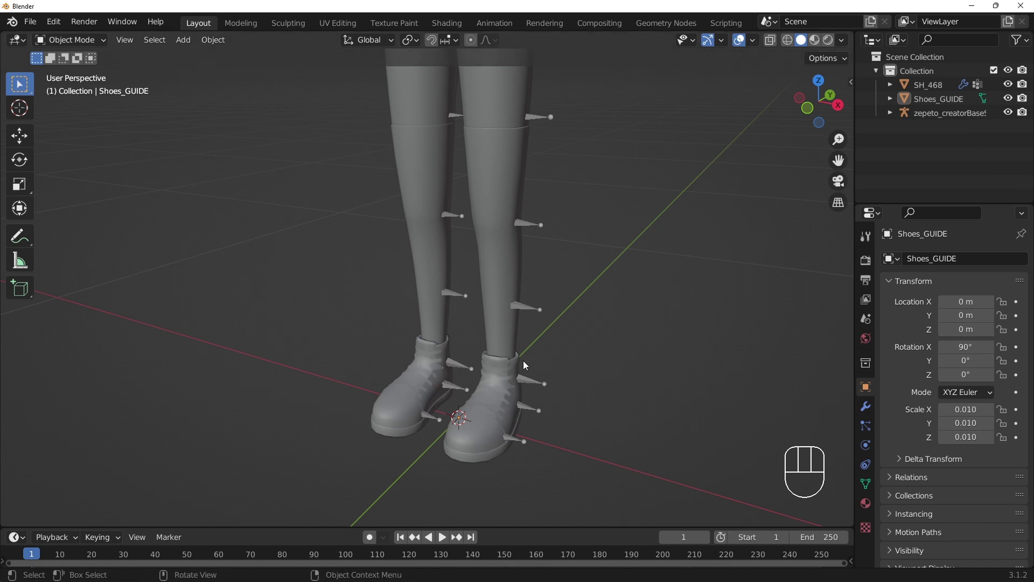
click(507, 322)
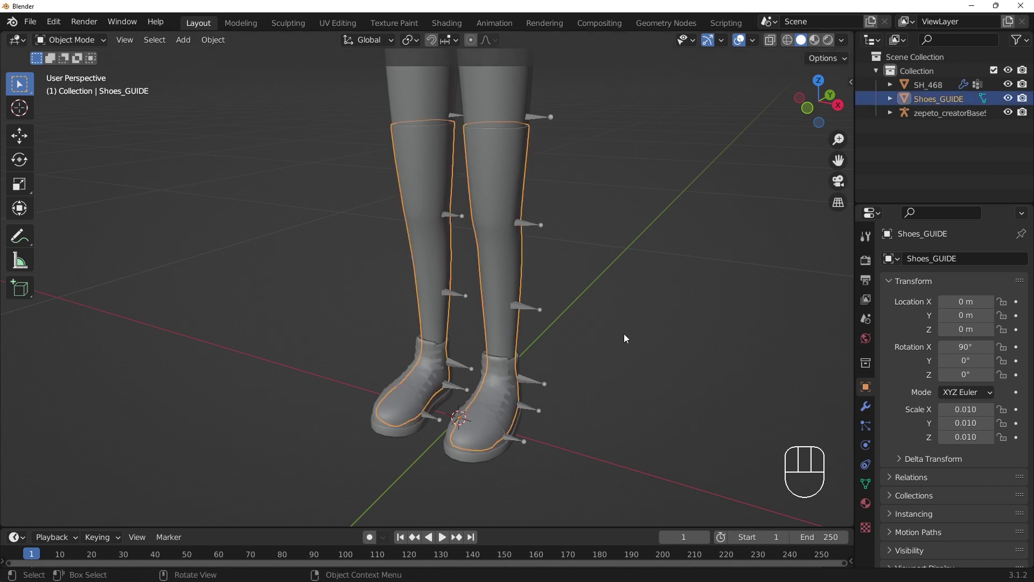
middle_drag(625, 338, 596, 325)
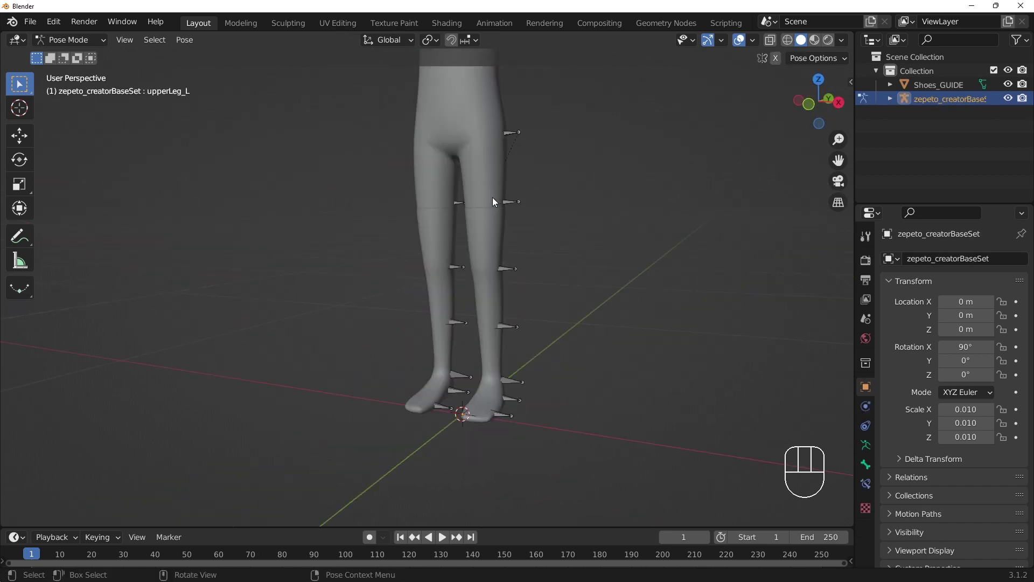
Step: Rotate the upperLeg_L bone to swing the left leg outward
key(r)
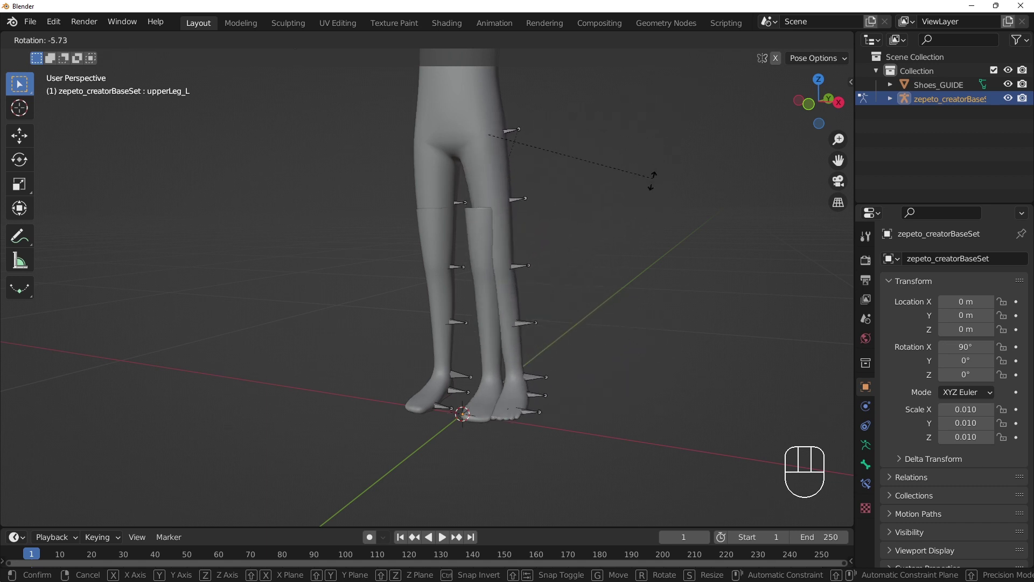
click(659, 115)
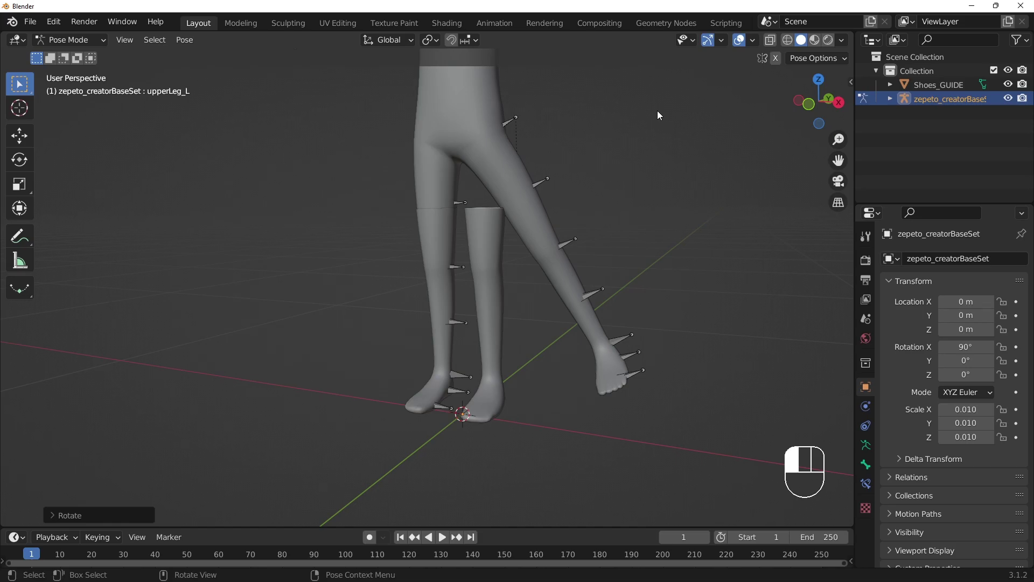